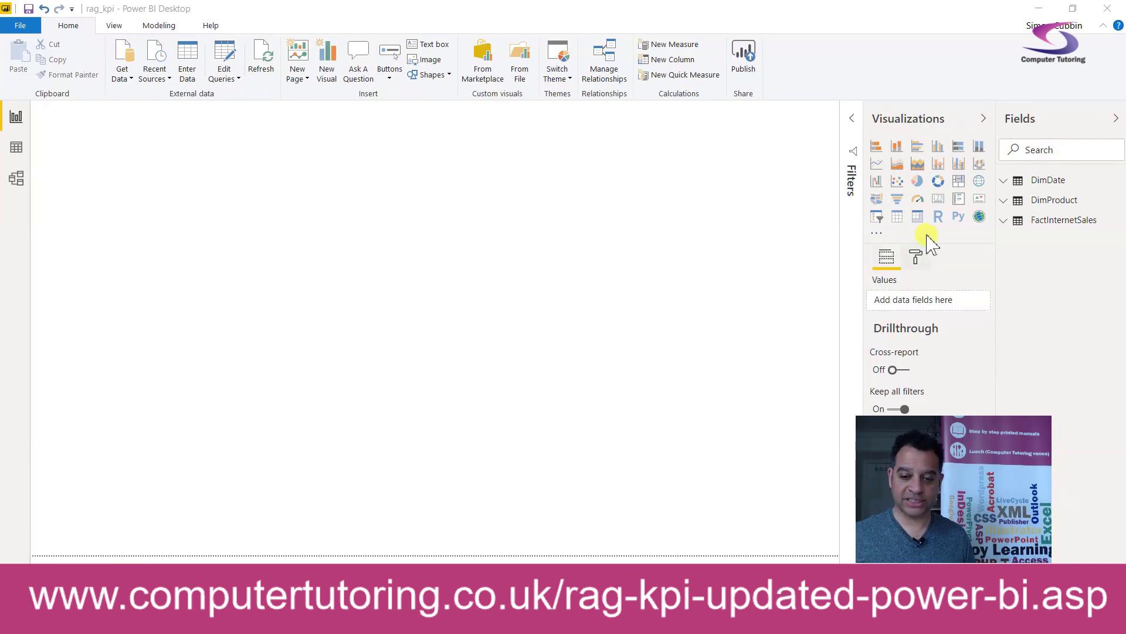
Step: Add a page-wide matrix with DimProduct's EnglishProductName in its rows
click(918, 217)
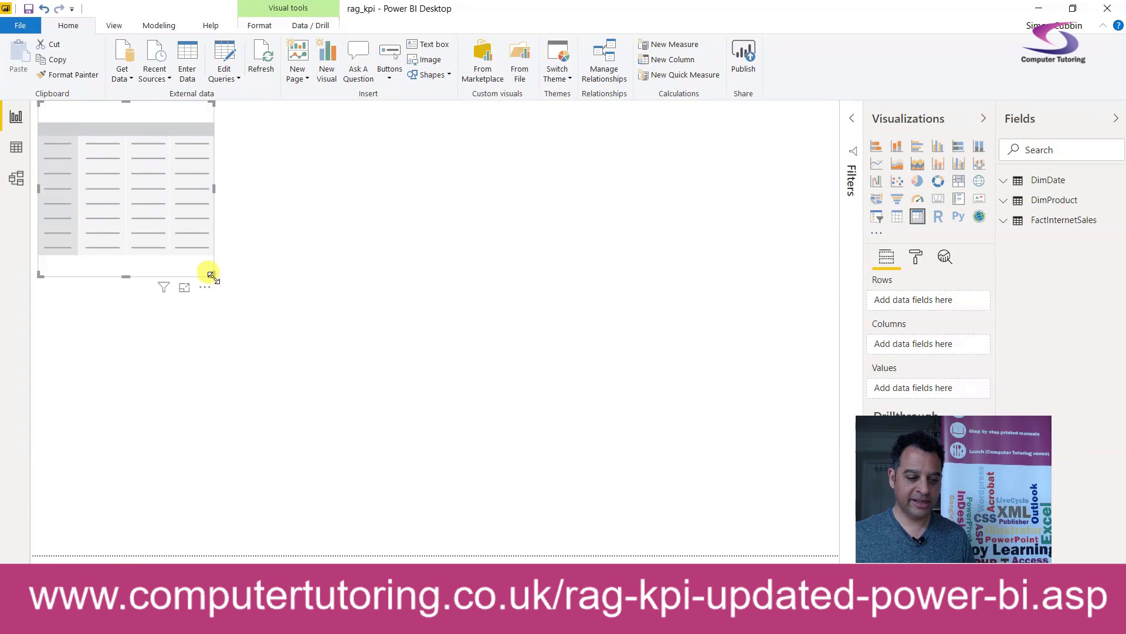
drag(213, 274, 571, 517)
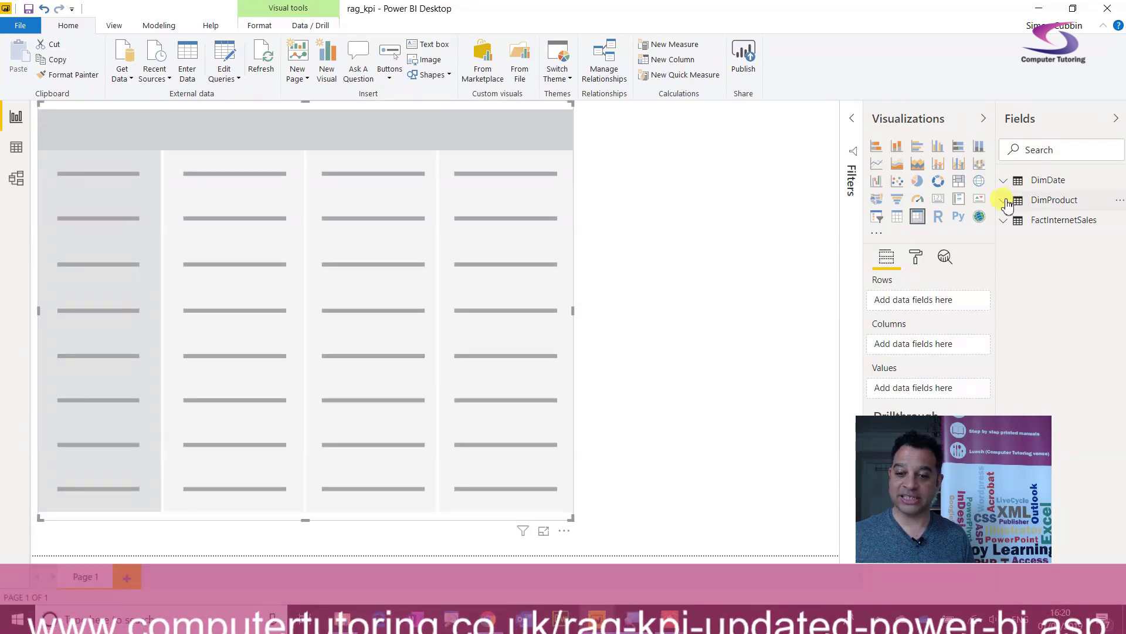
click(1014, 200)
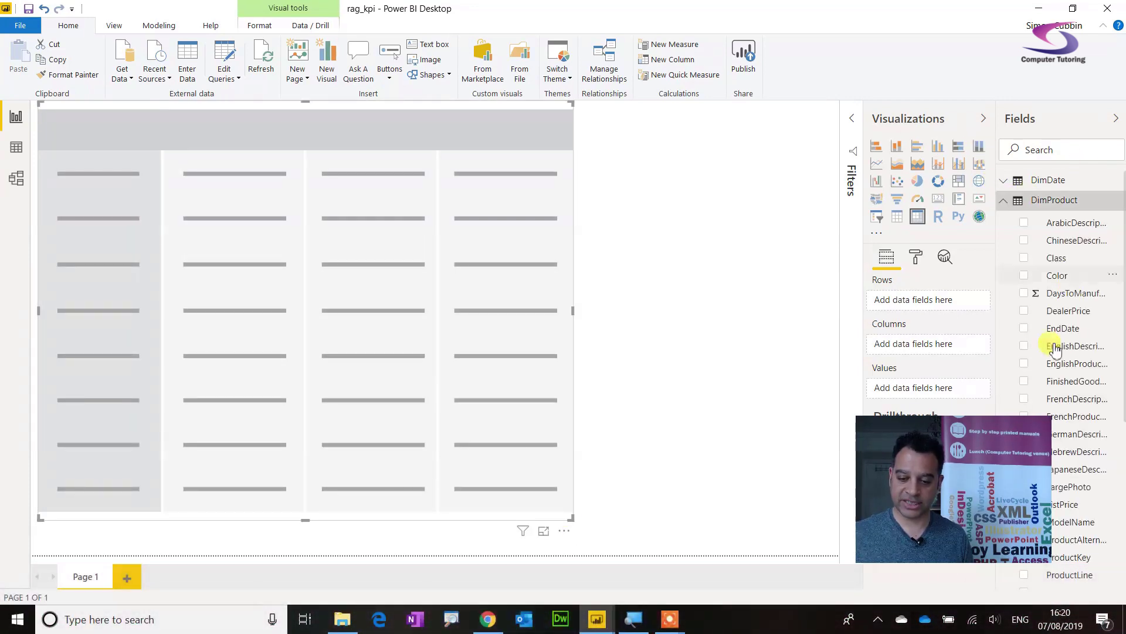
click(1064, 154)
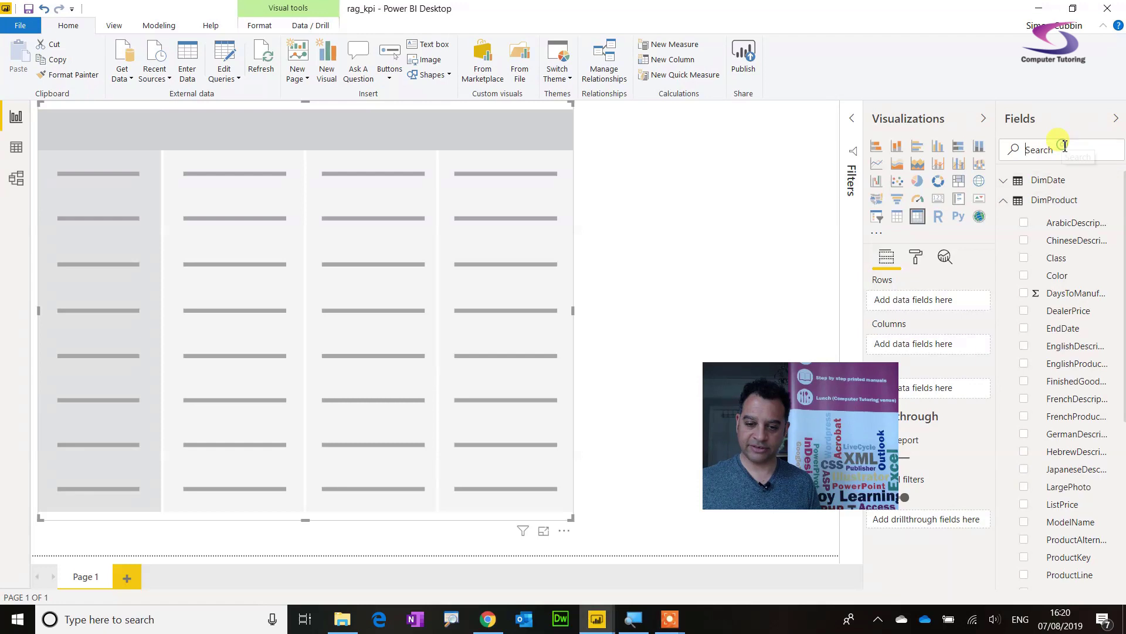
text(name)
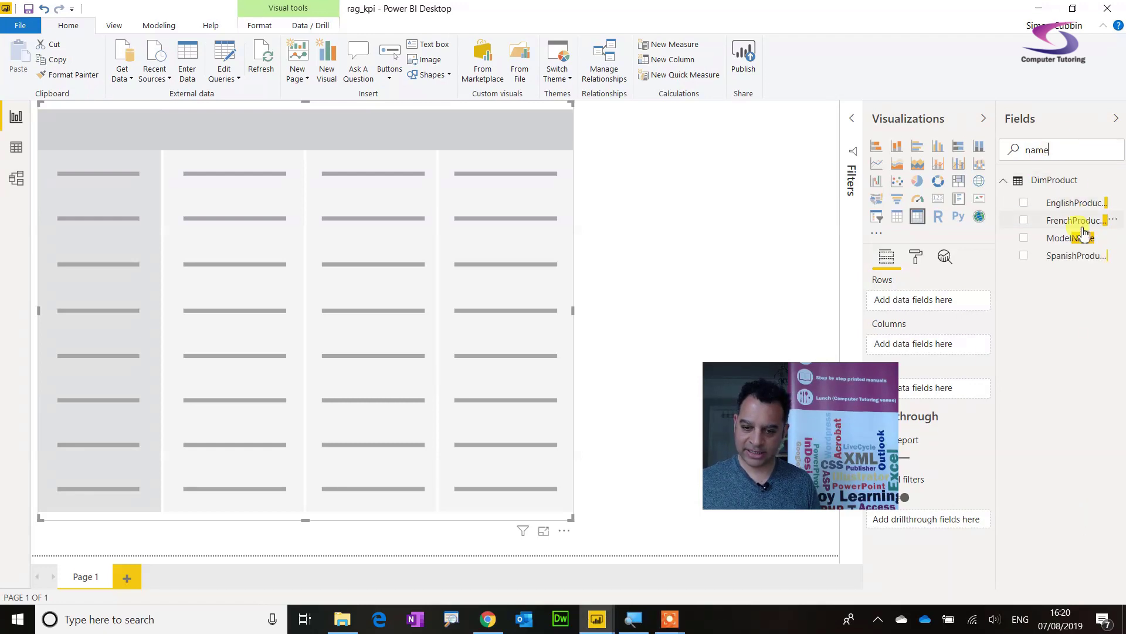
drag(1080, 203, 172, 191)
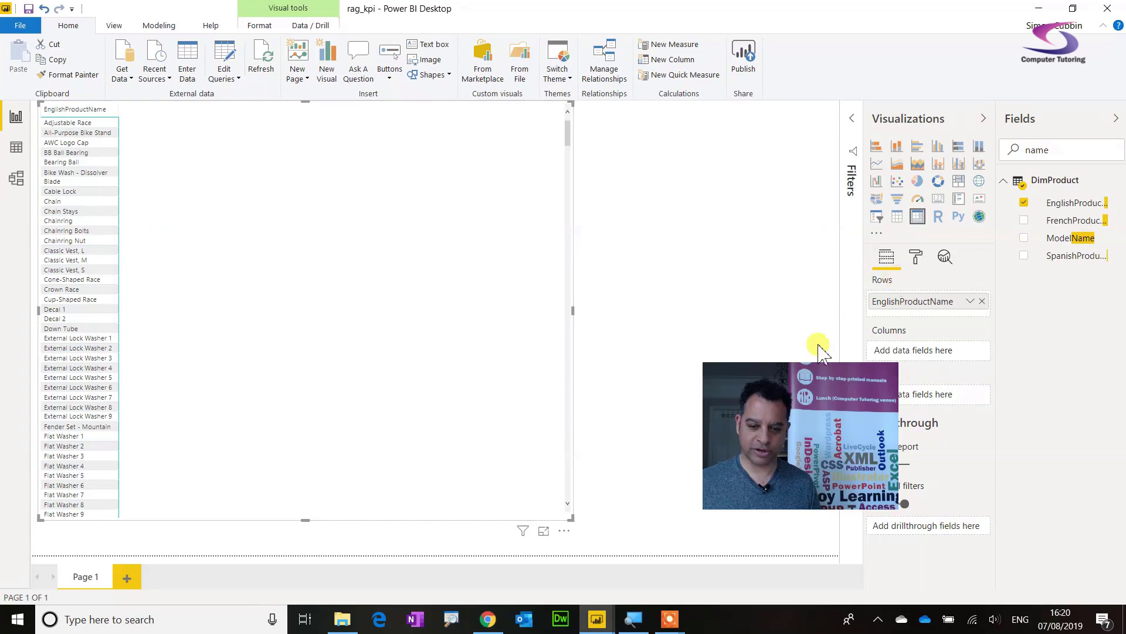
Step: Raise the matrix grid text size to 13 pt and clear the field search
click(911, 260)
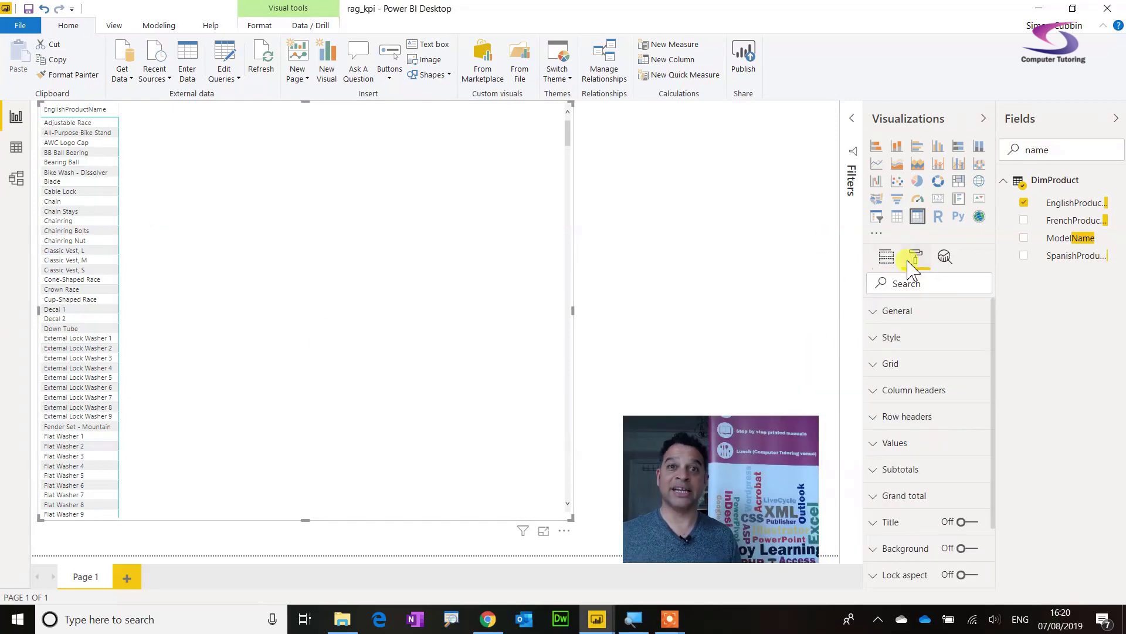
click(896, 364)
scroll(901, 364, down, 4)
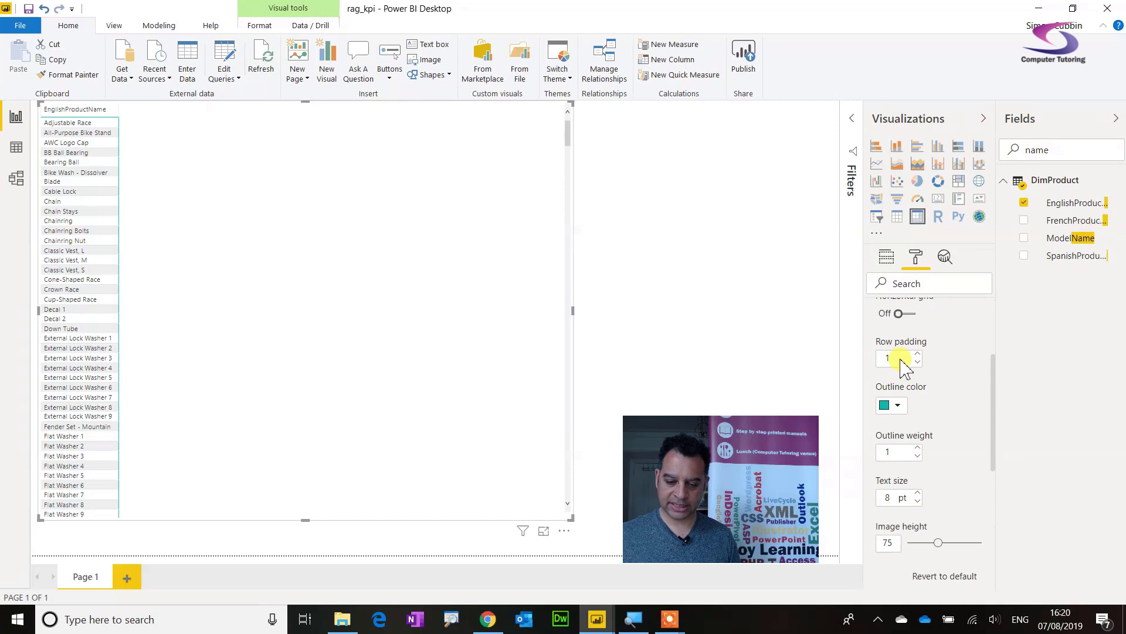
click(919, 413)
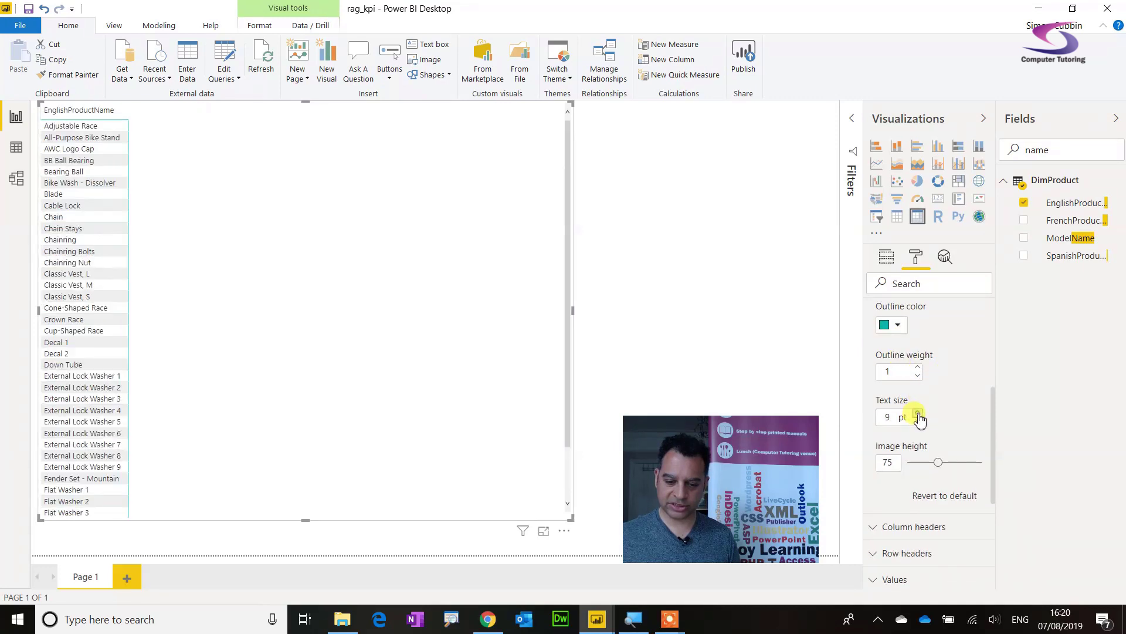
click(919, 413)
click(918, 413)
click(918, 413)
click(919, 413)
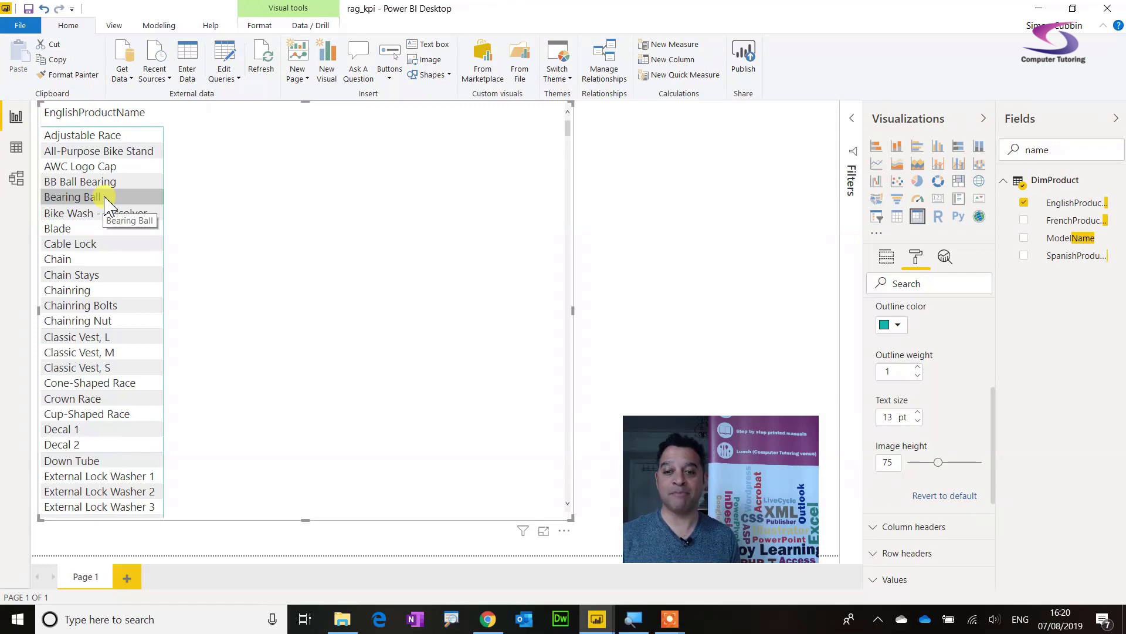
double_click(1009, 147)
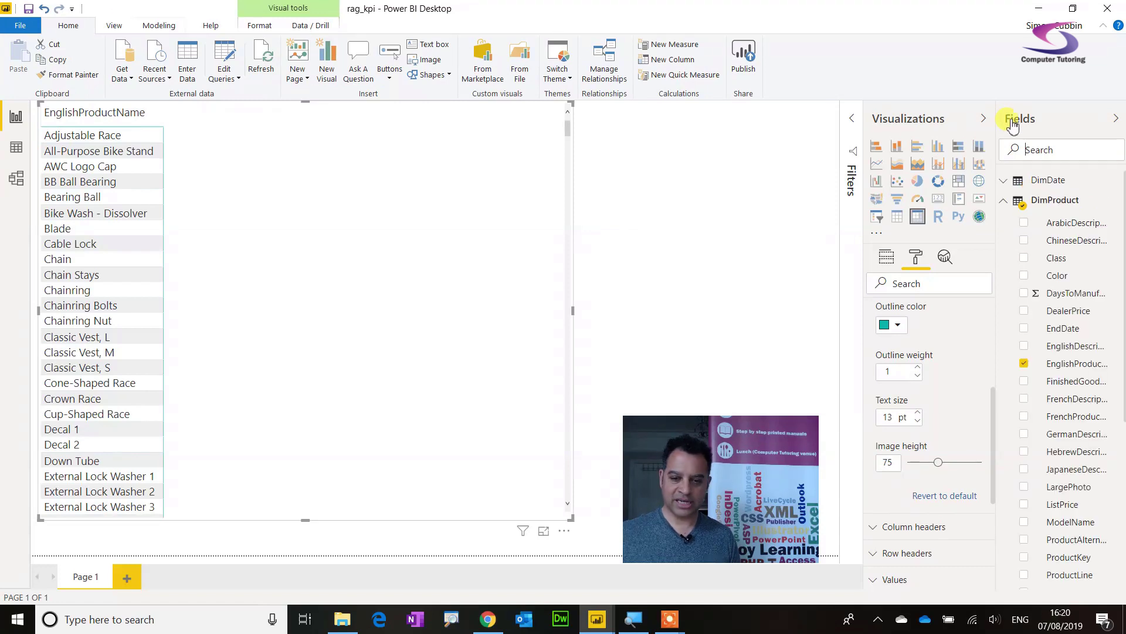
Step: Create and load an empty table named KeyMeasures through Enter Data
click(1003, 204)
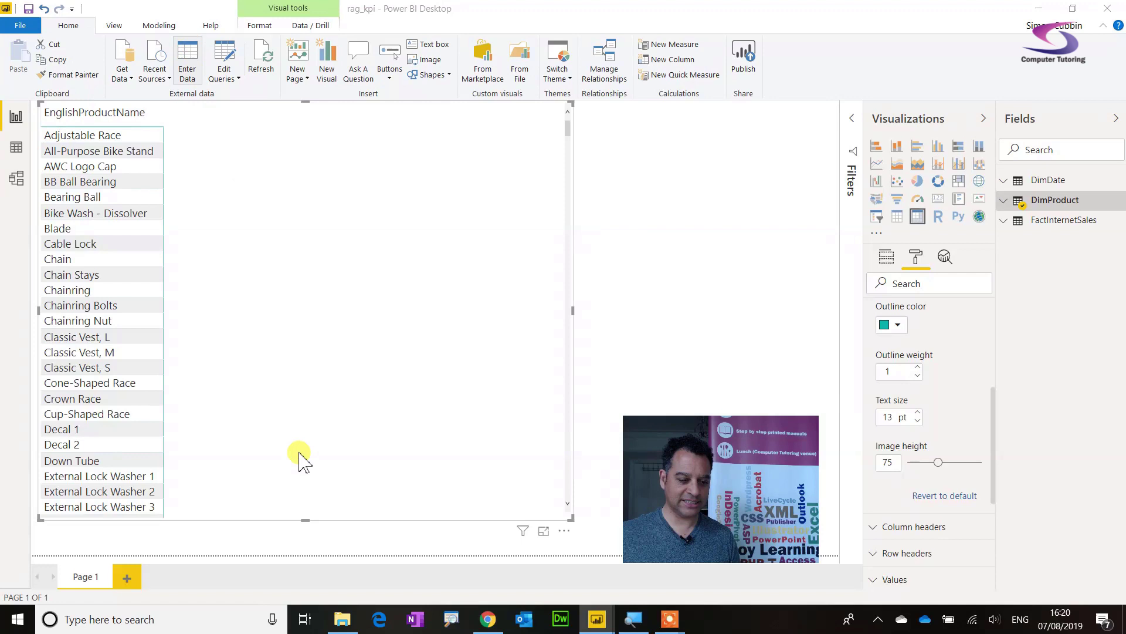
click(187, 59)
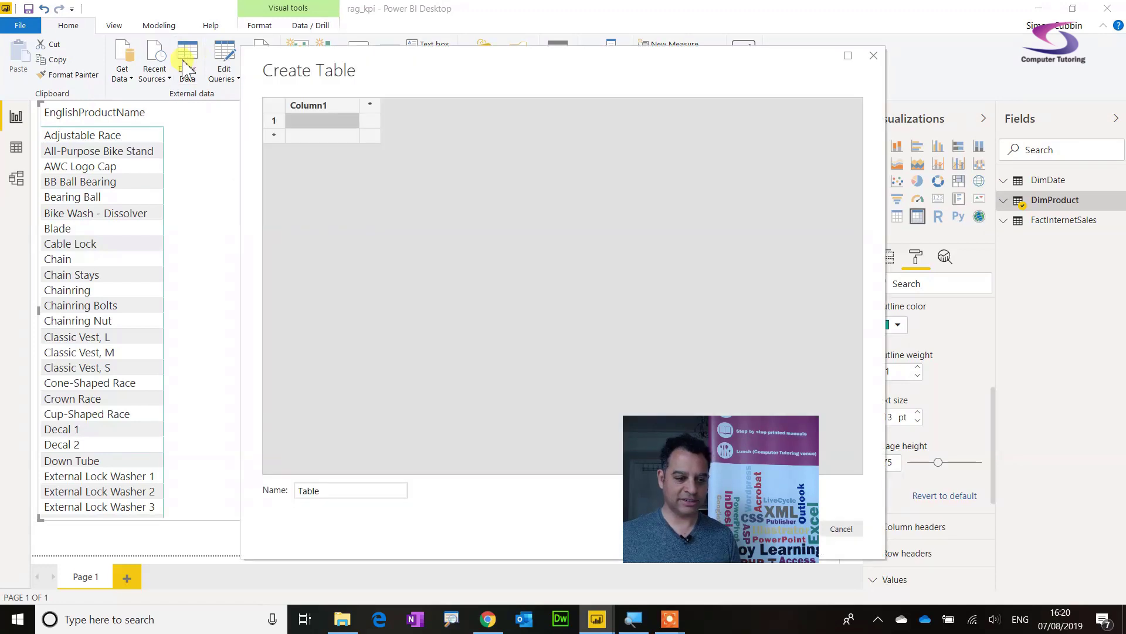
double_click(334, 491)
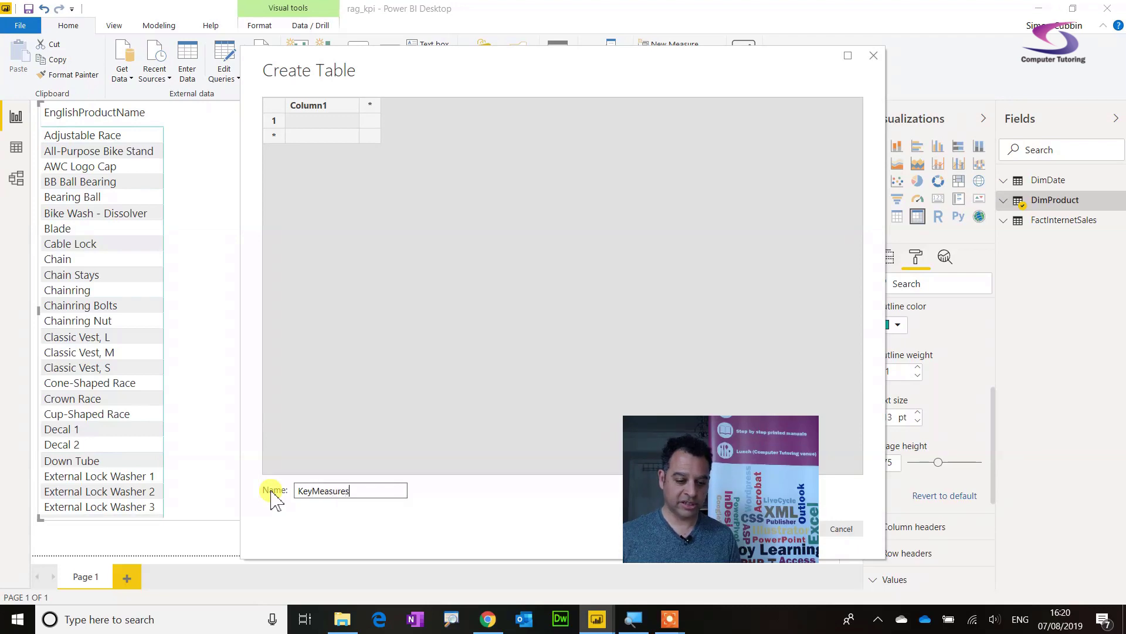
key(Return)
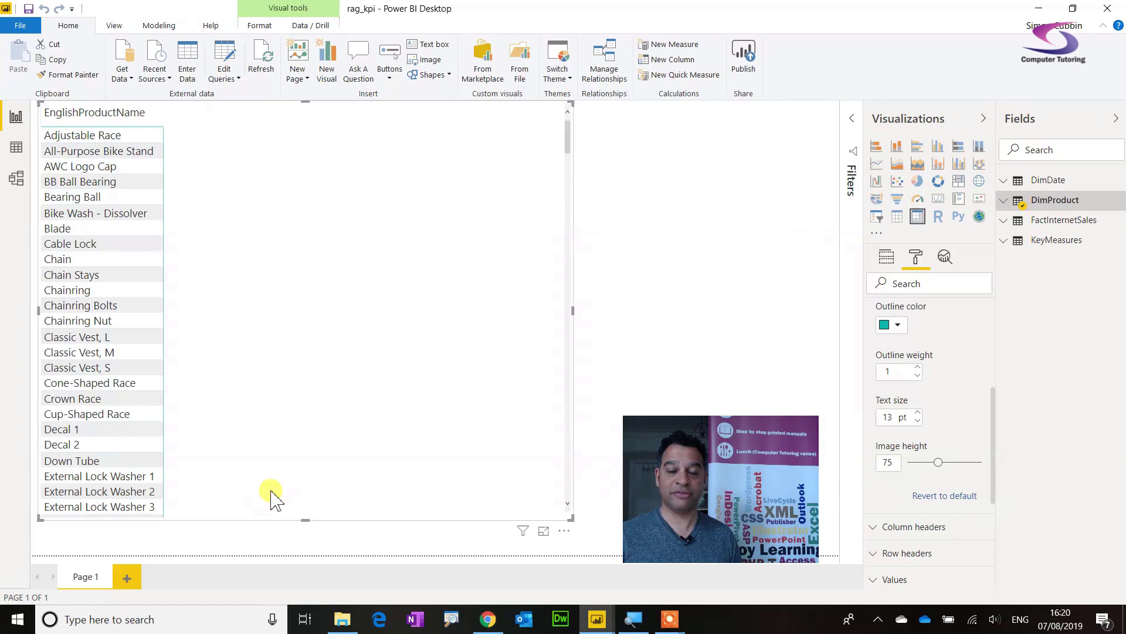
Step: Create measure TotalRevenue = SUM(FactInternetSales[SalesAmount]) in KeyMeasures
right_click(1053, 252)
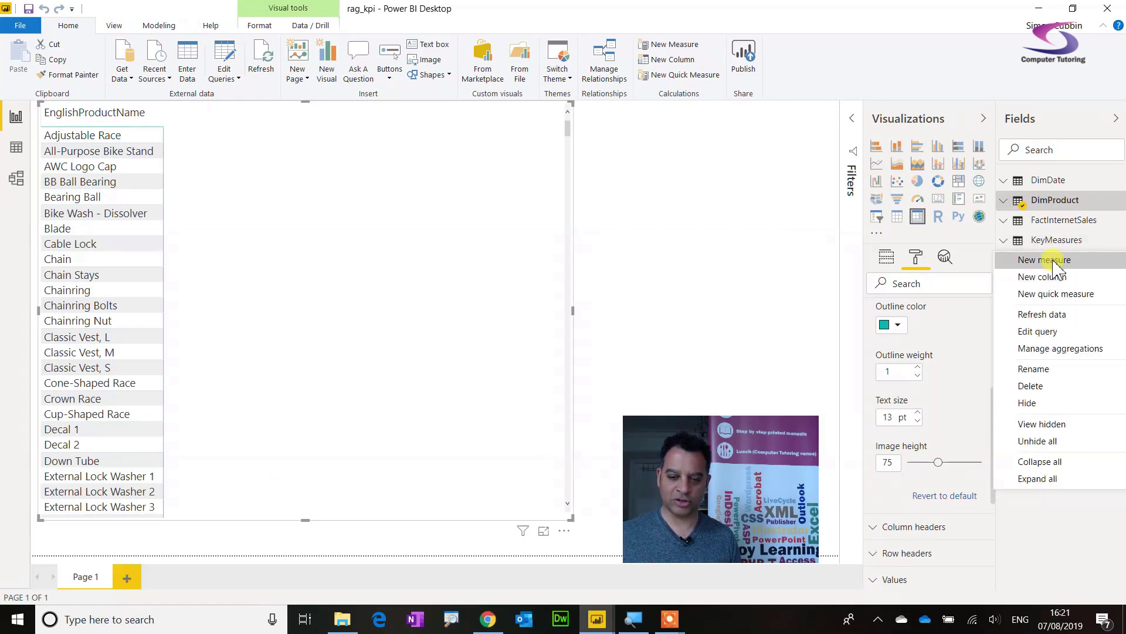
click(1055, 267)
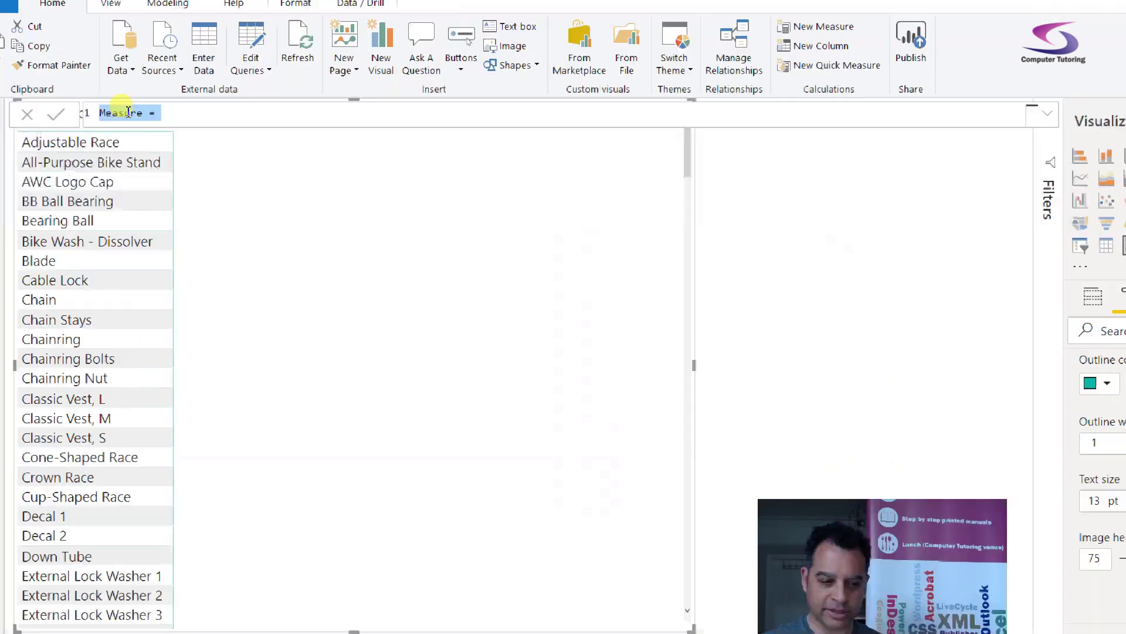
text(TotalReven)
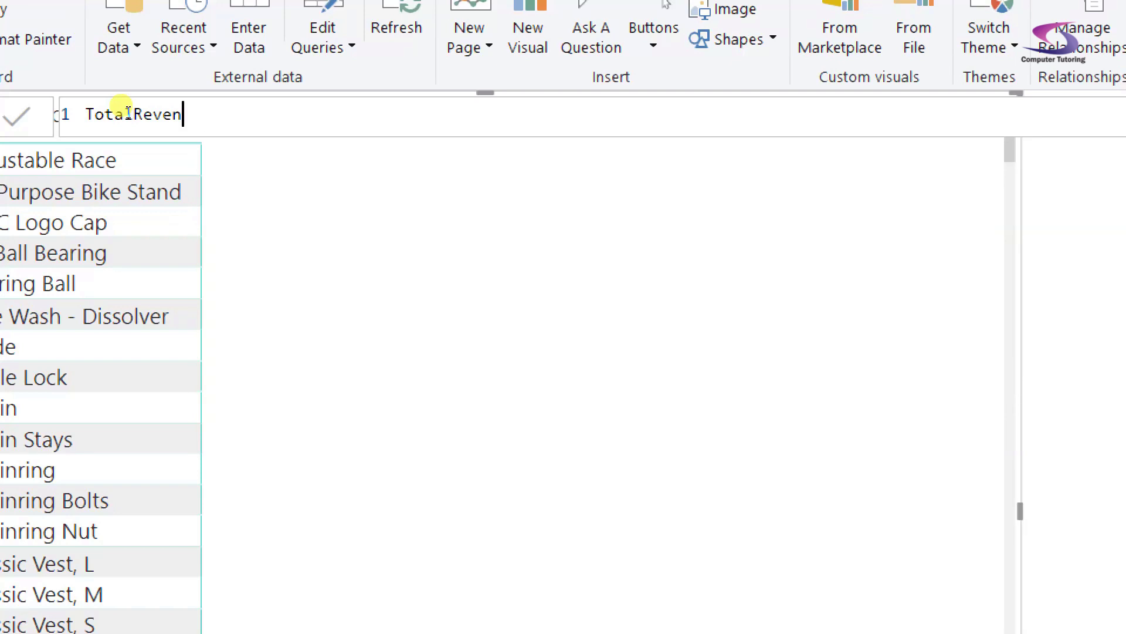
text(ue = SUM(F)
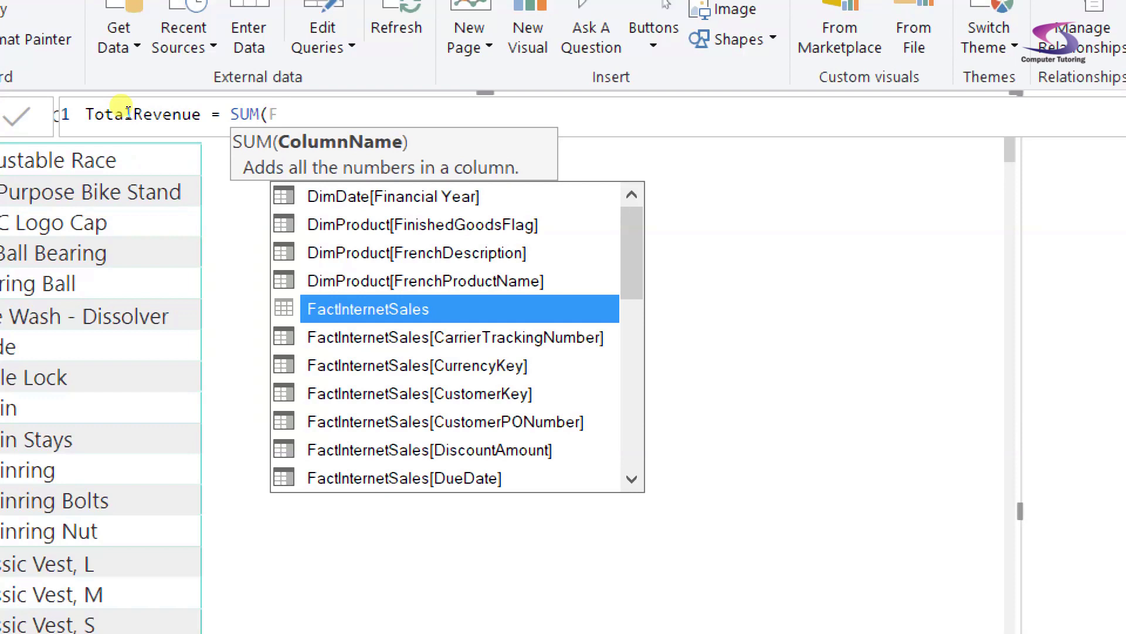
key(Tab)
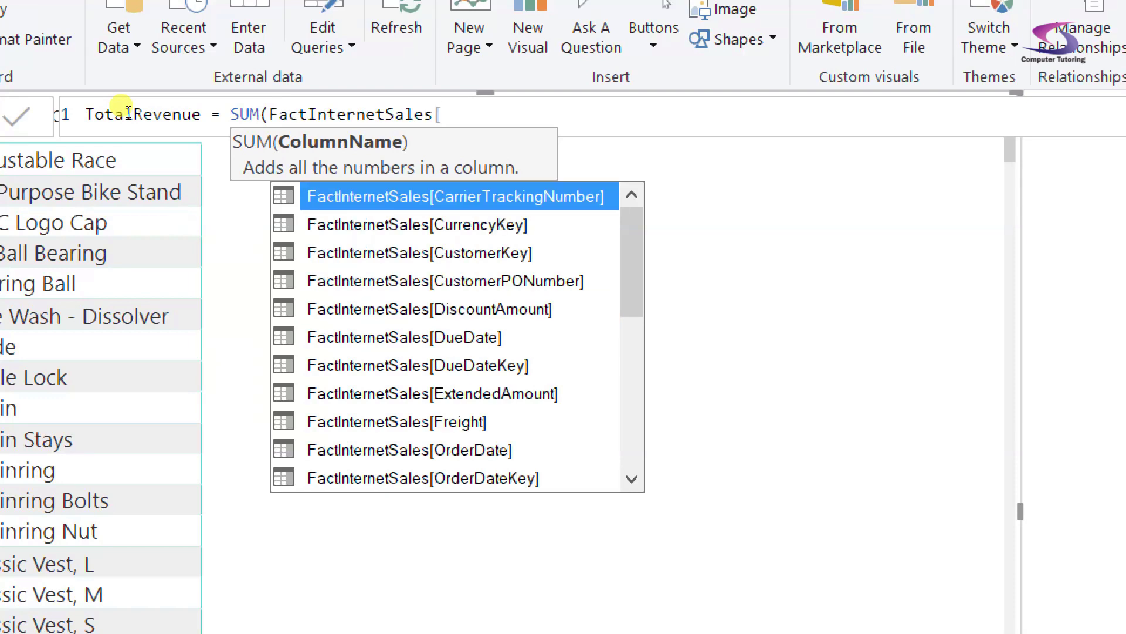
text([sal)
key(Tab)
text())
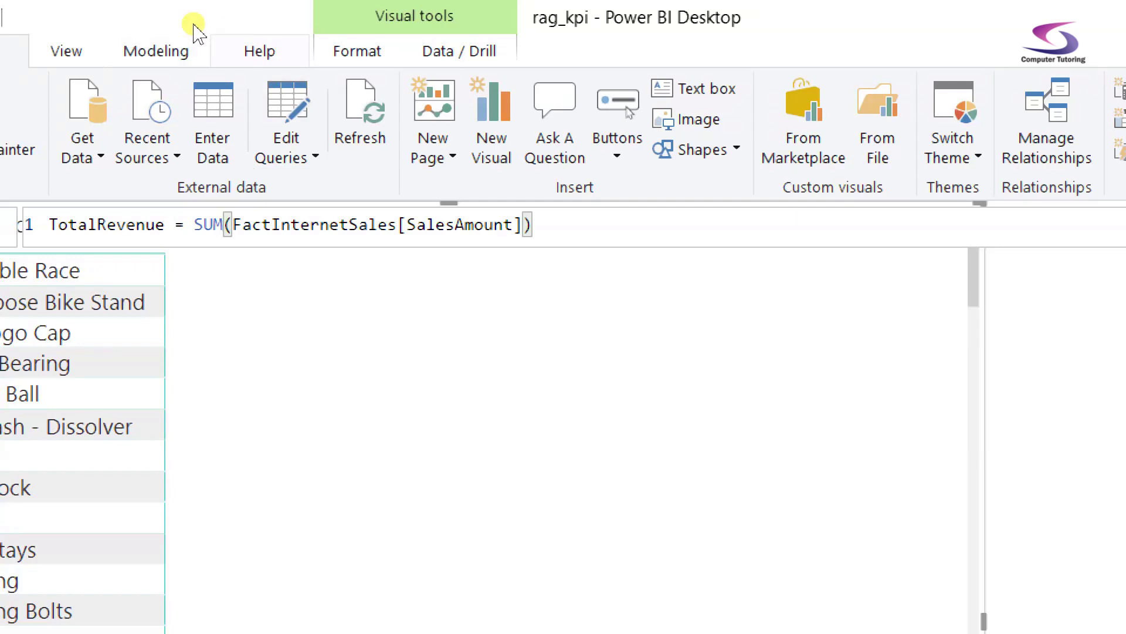
Step: Format TotalRevenue as UK pound currency and add it to the matrix
click(170, 41)
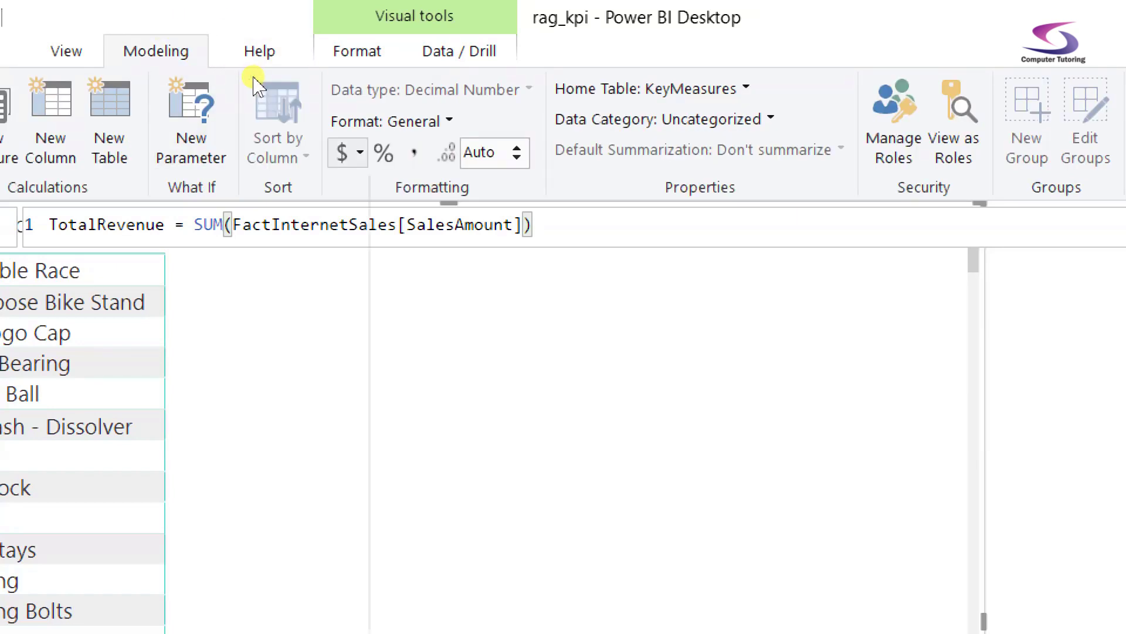
click(359, 153)
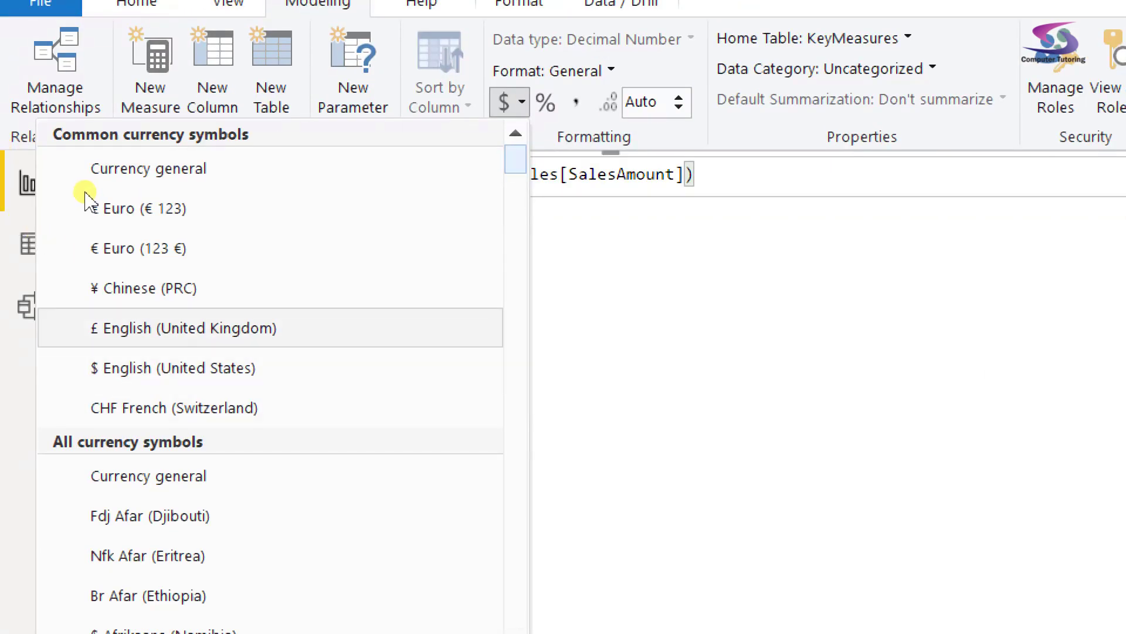
key(Return)
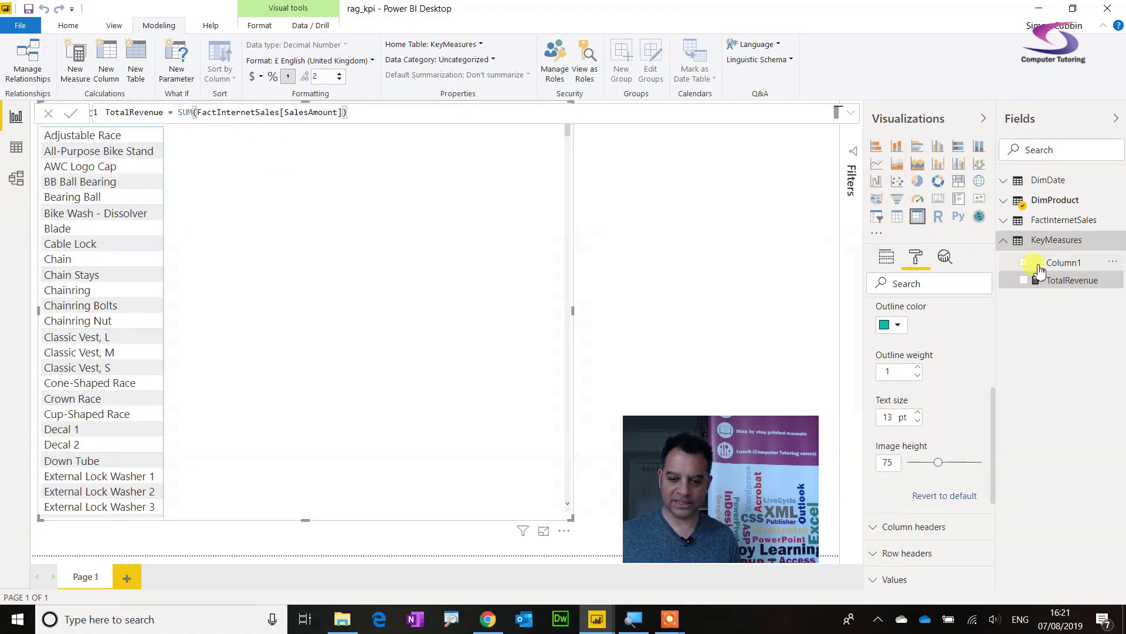
drag(1064, 284, 294, 301)
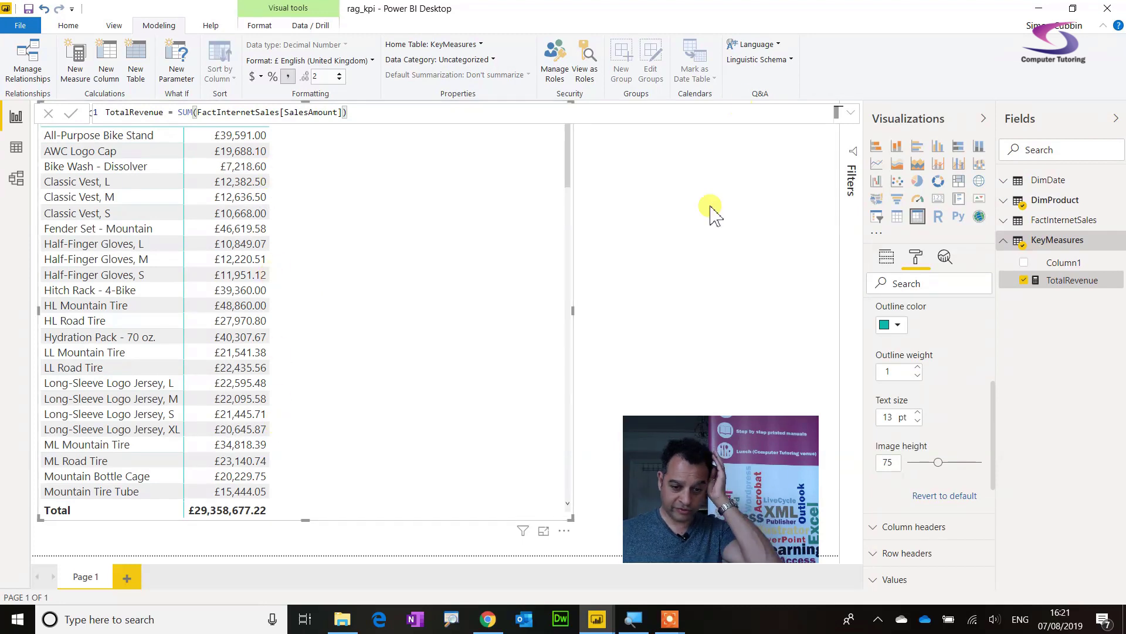
click(699, 232)
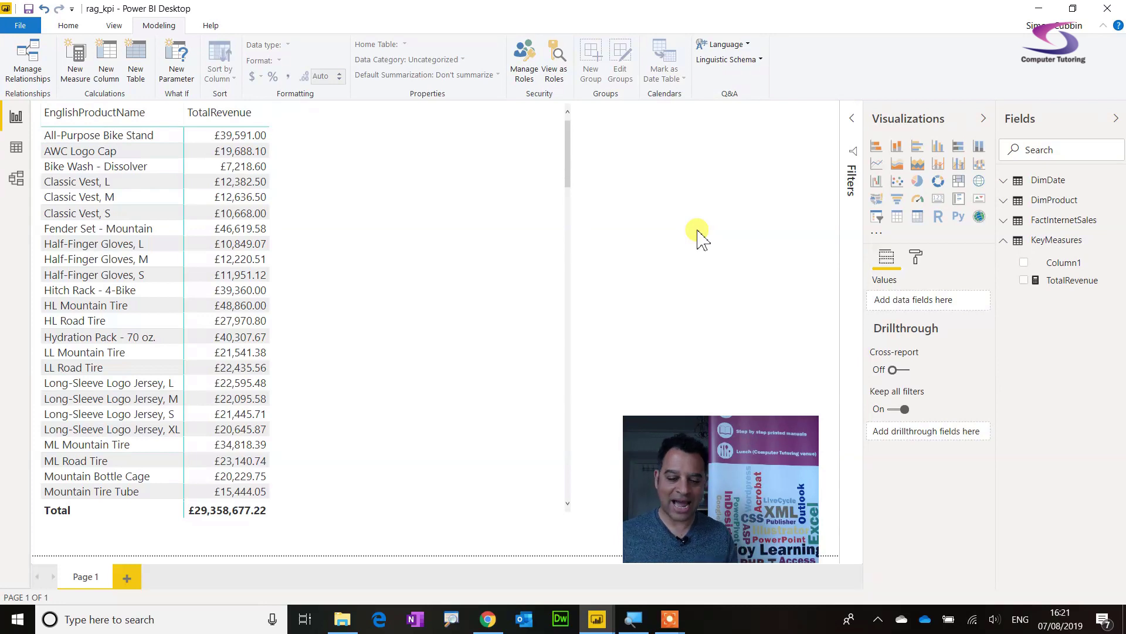
Step: Open Icons conditional formatting for the matrix's TotalRevenue value
click(480, 141)
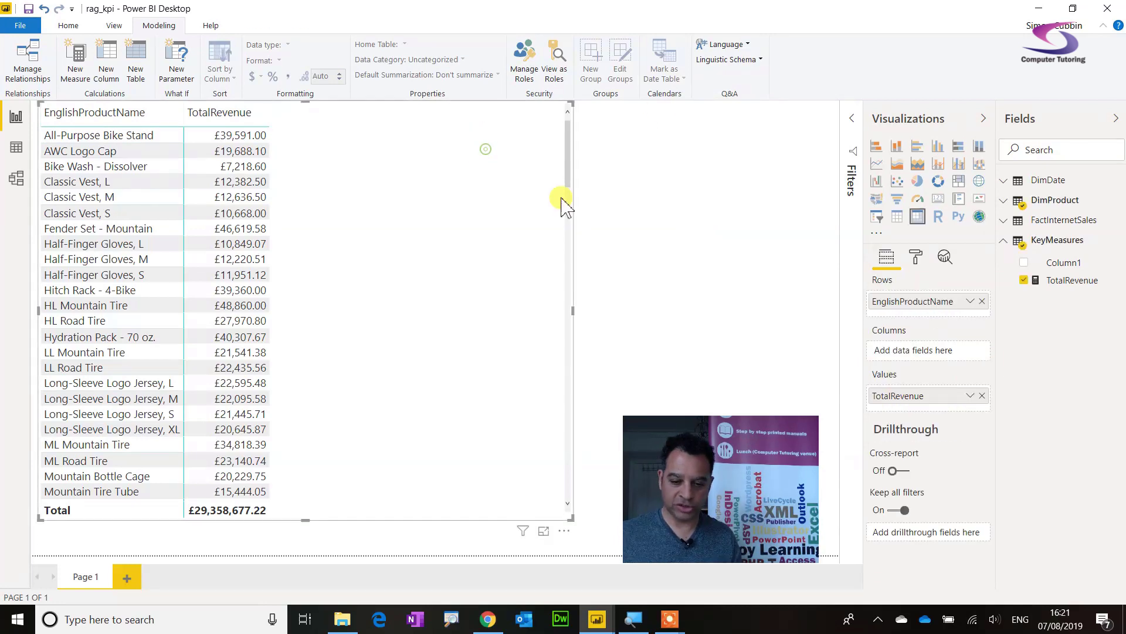
click(966, 399)
mouse_move(947, 464)
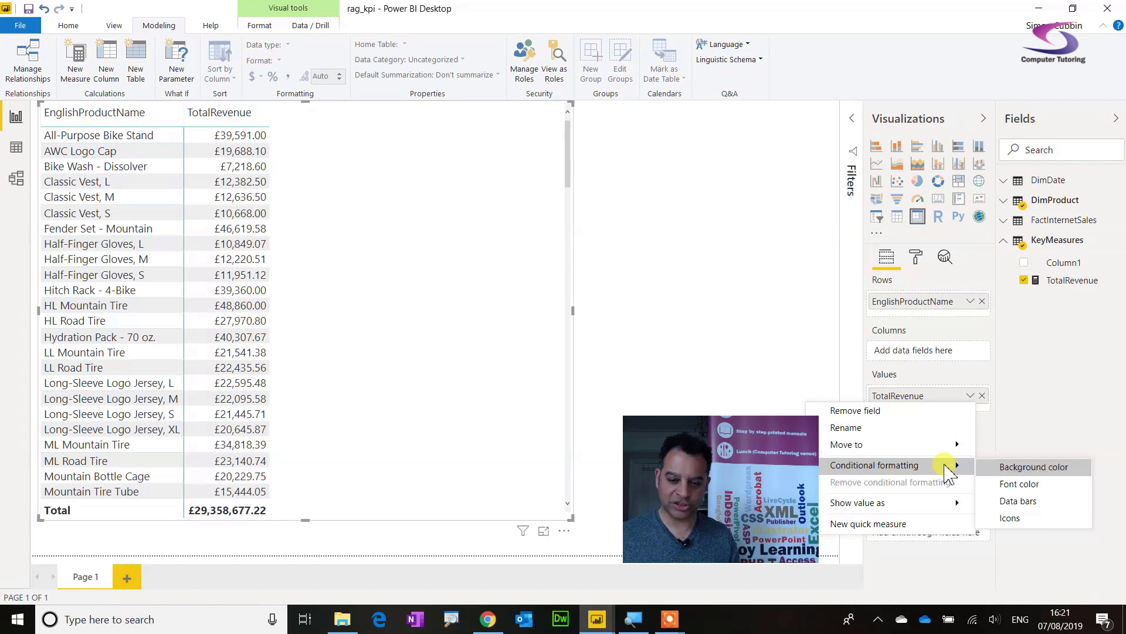
click(1019, 517)
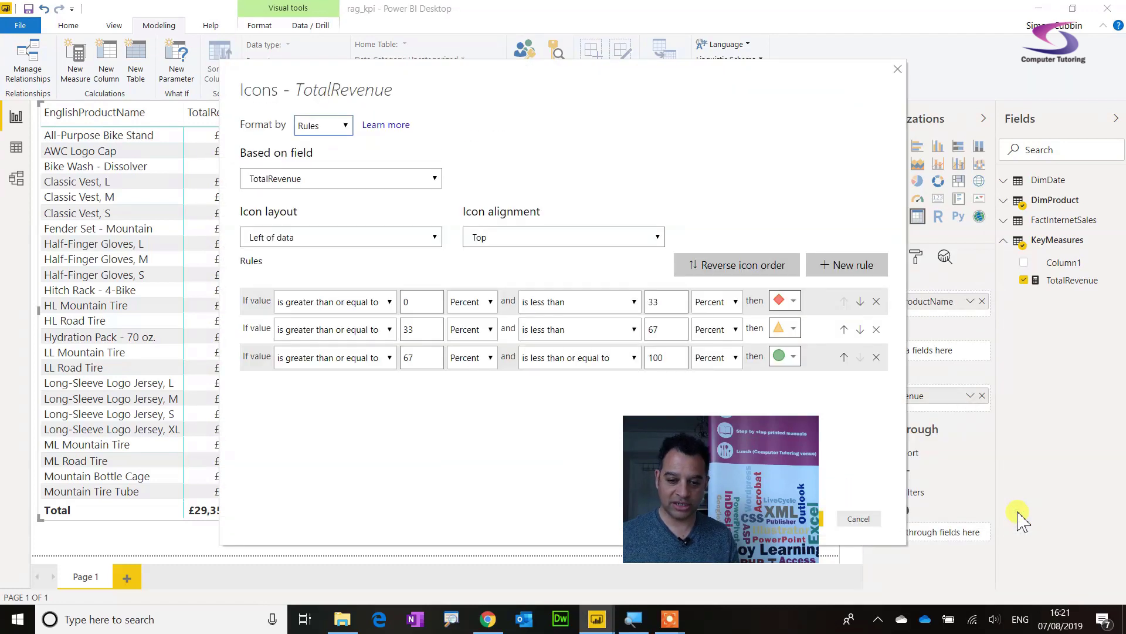
click(897, 69)
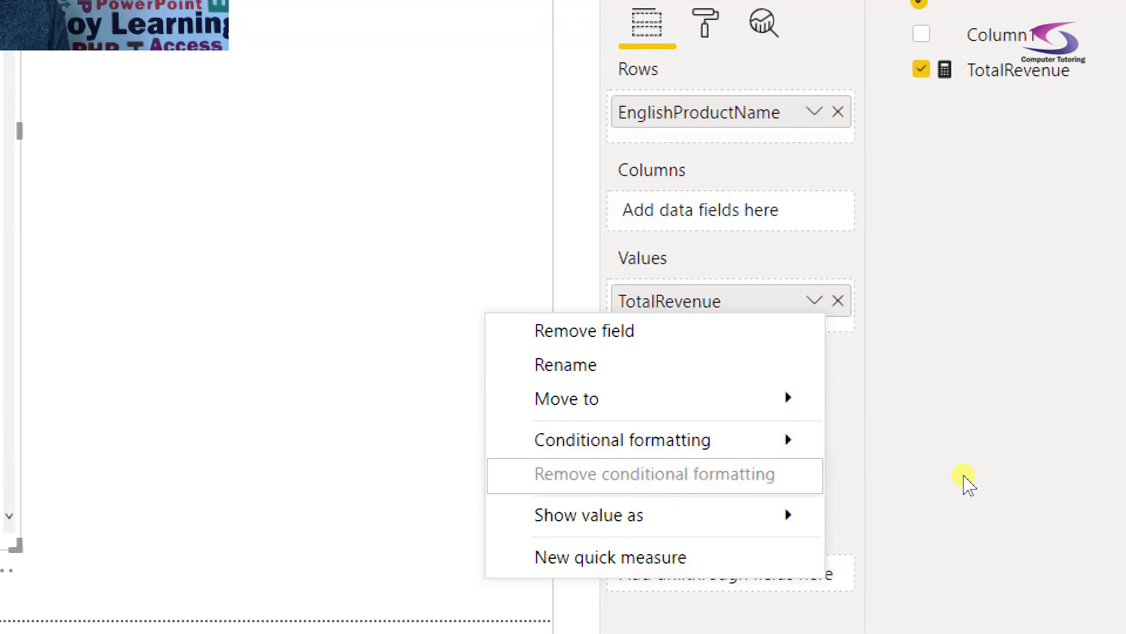
click(1009, 520)
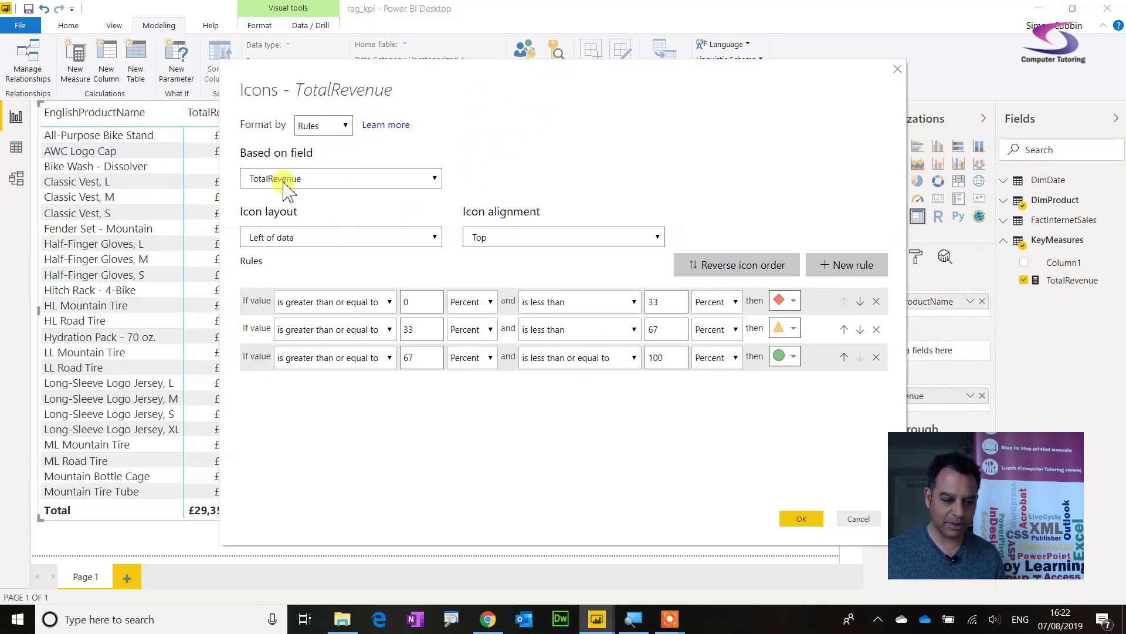
Step: Place the icons right of the revenue values with middle alignment
click(264, 239)
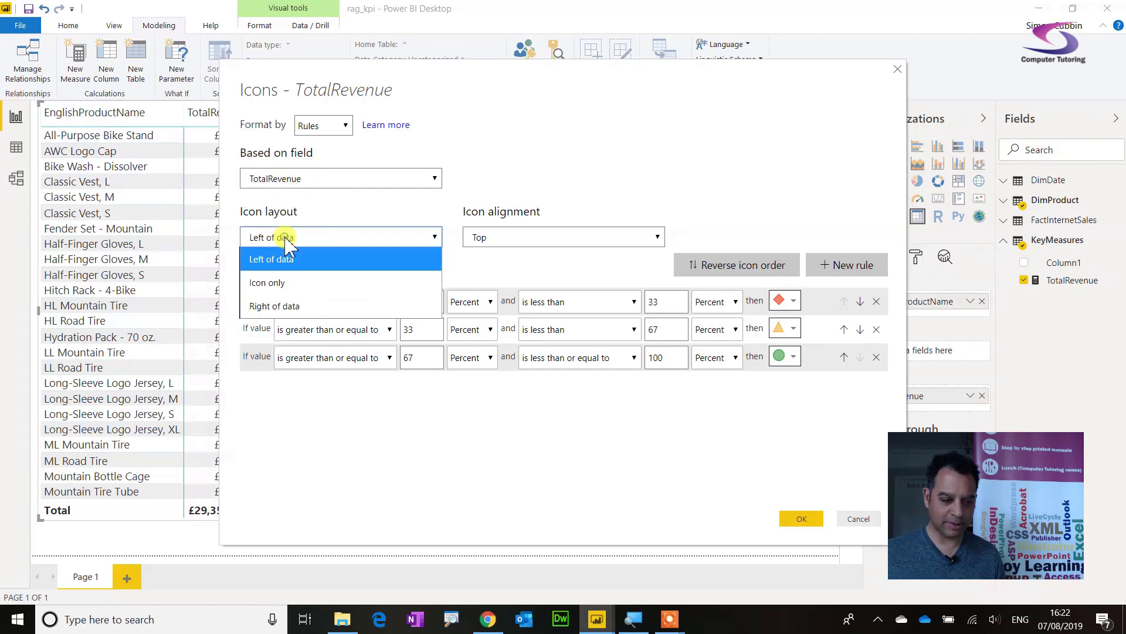
click(284, 305)
click(503, 237)
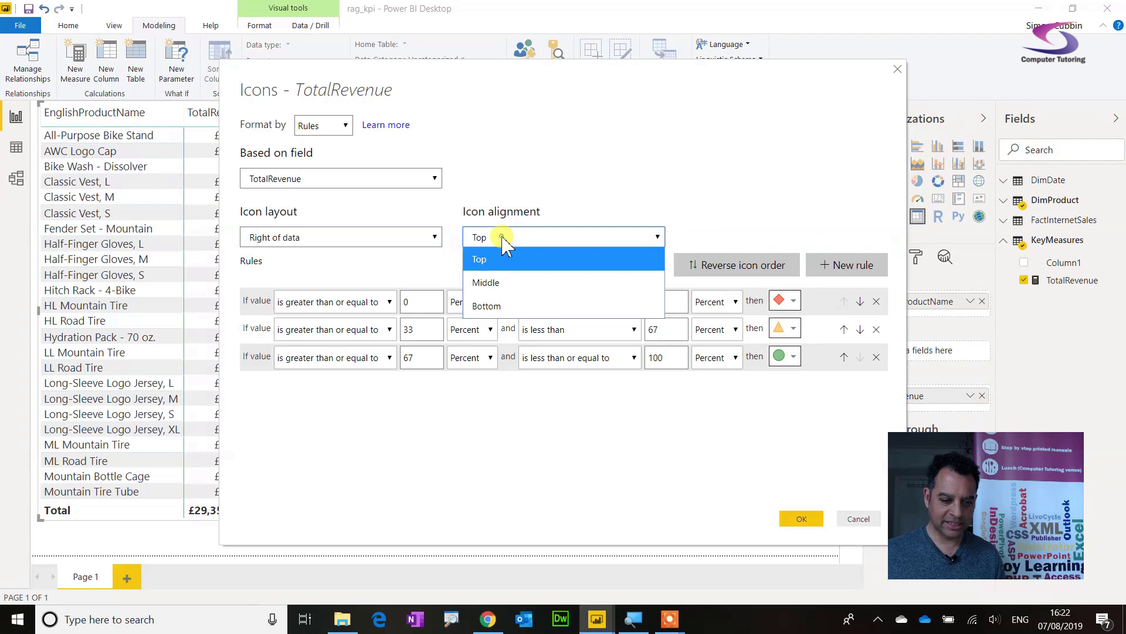
click(503, 282)
drag(421, 82, 361, 85)
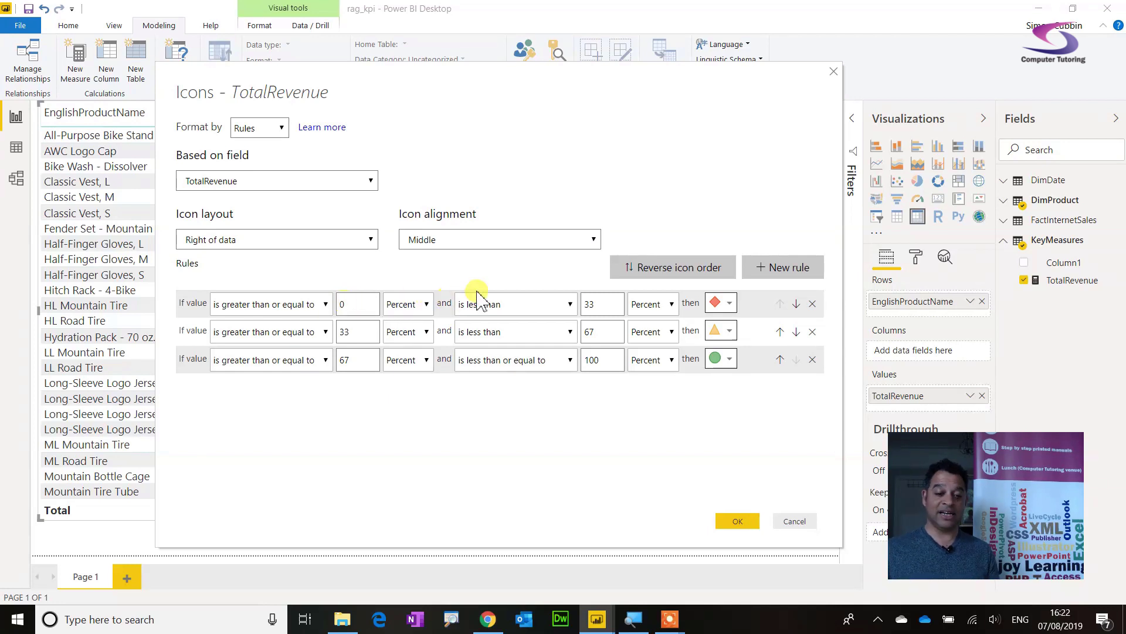
Step: Use red and amber circles for the lower two bands and apply the icon rules
click(727, 306)
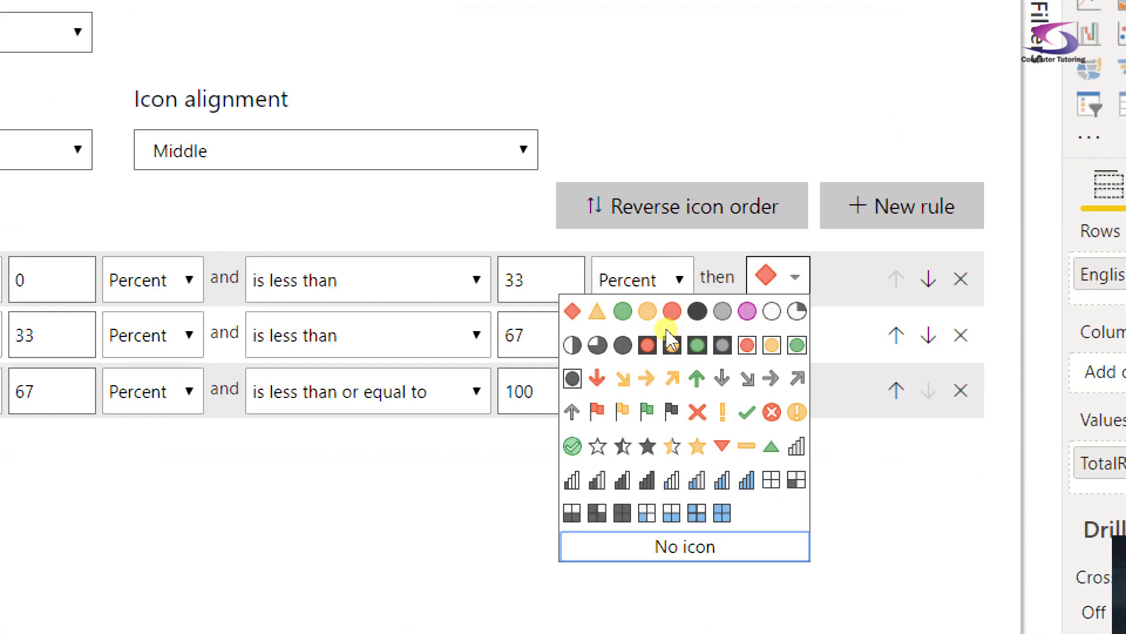
click(670, 315)
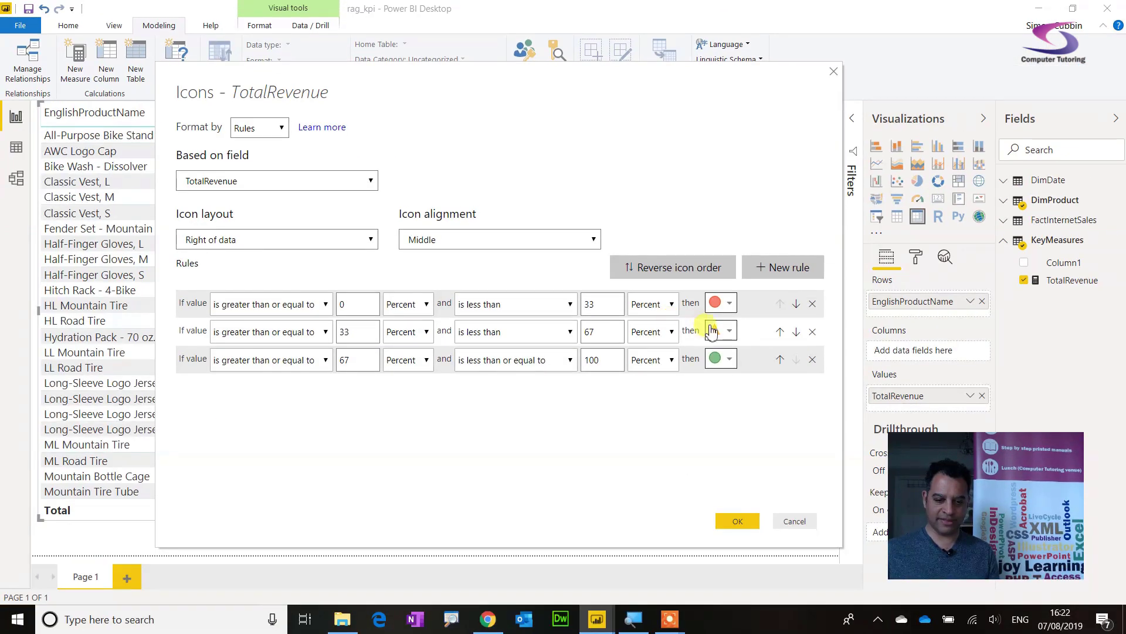
click(729, 336)
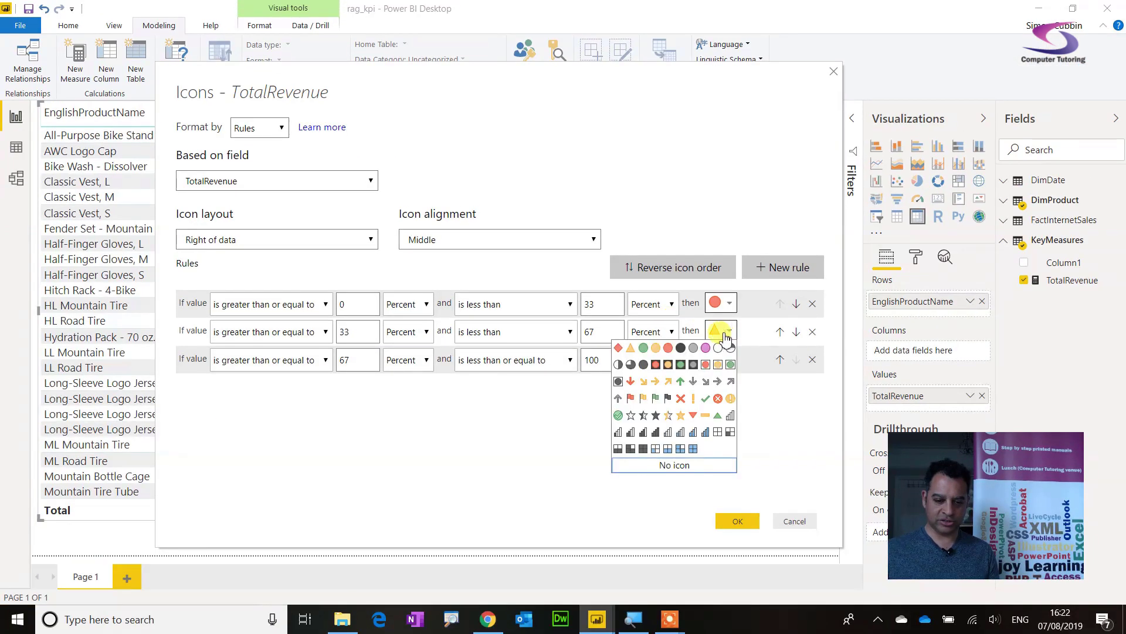
click(656, 349)
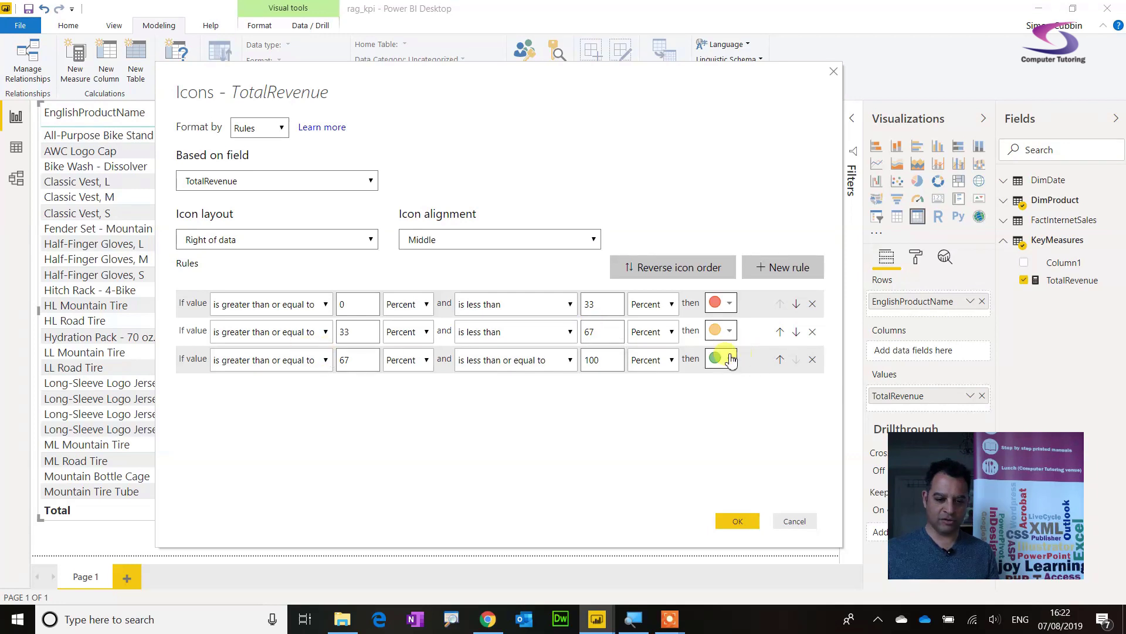
click(738, 521)
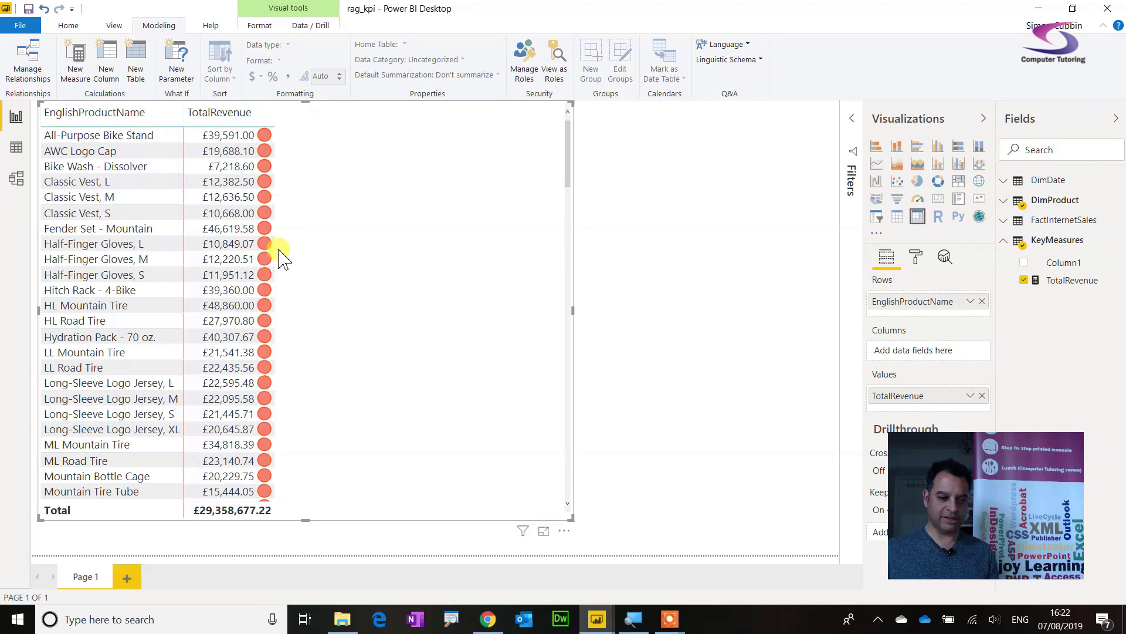
Step: Narrow the product revenue table to the left part of the page
scroll(279, 258, down, 10)
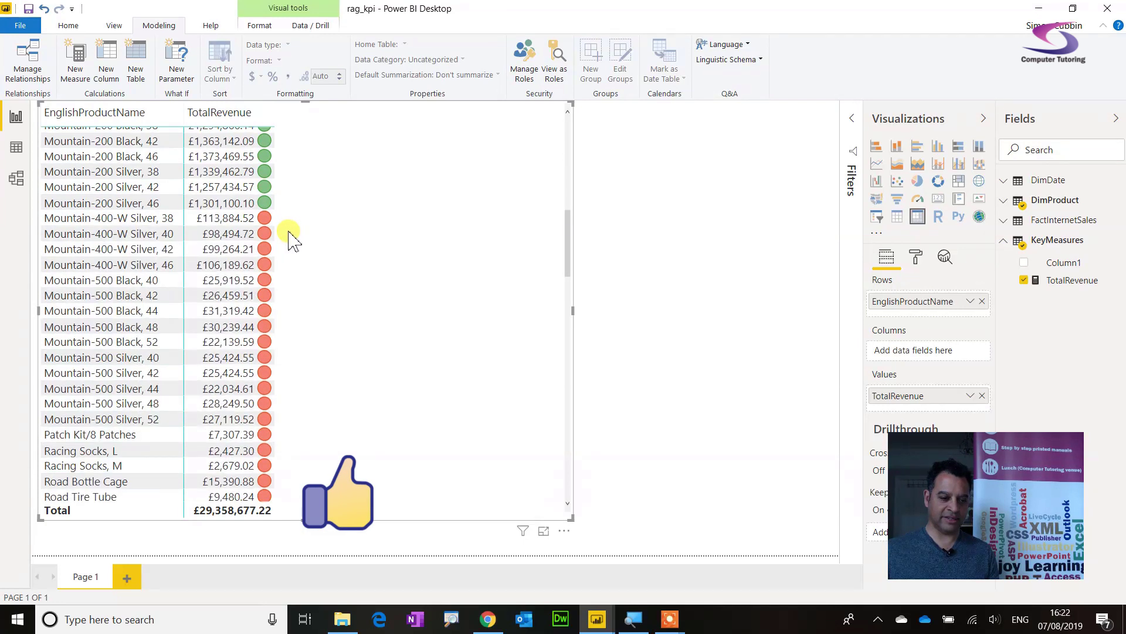
scroll(289, 233, up, 5)
scroll(290, 233, down, 5)
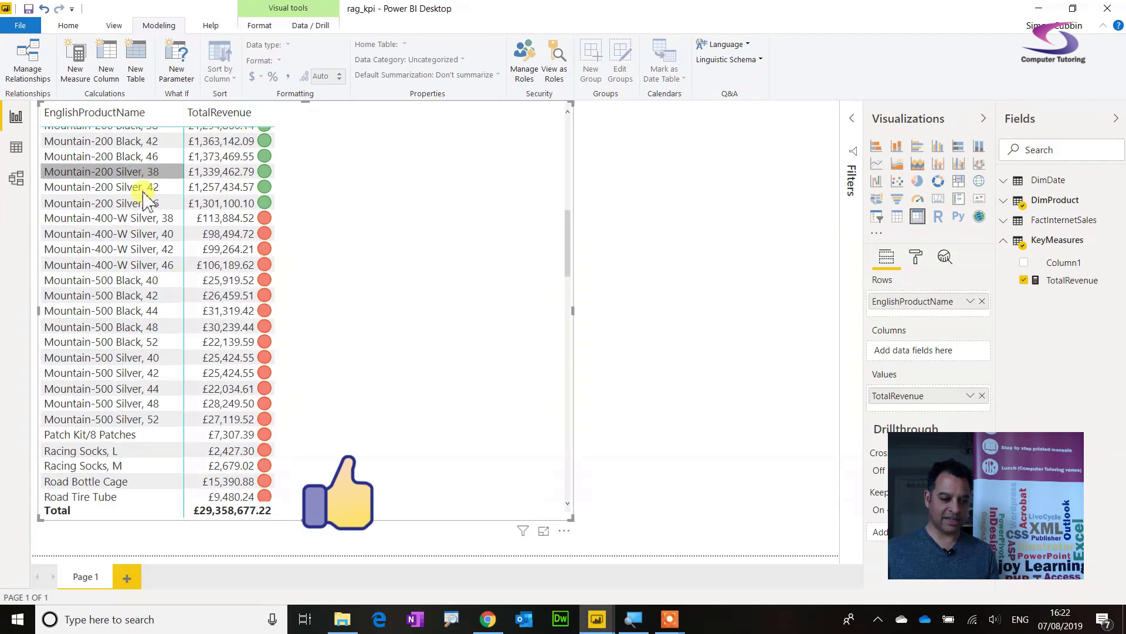
scroll(309, 219, down, 8)
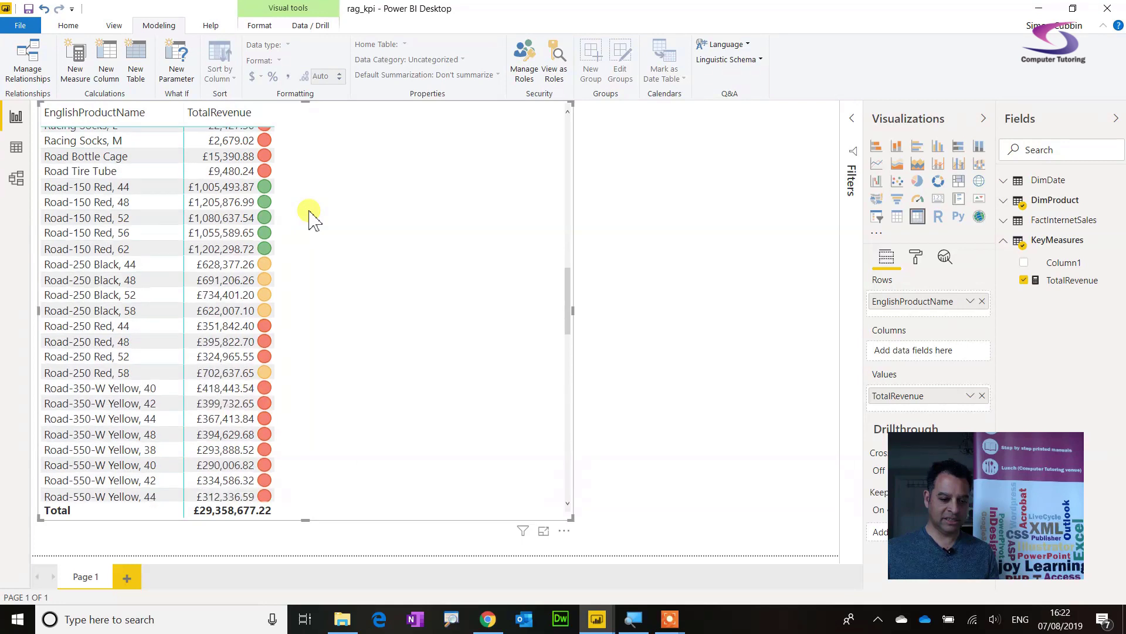
scroll(309, 219, down, 12)
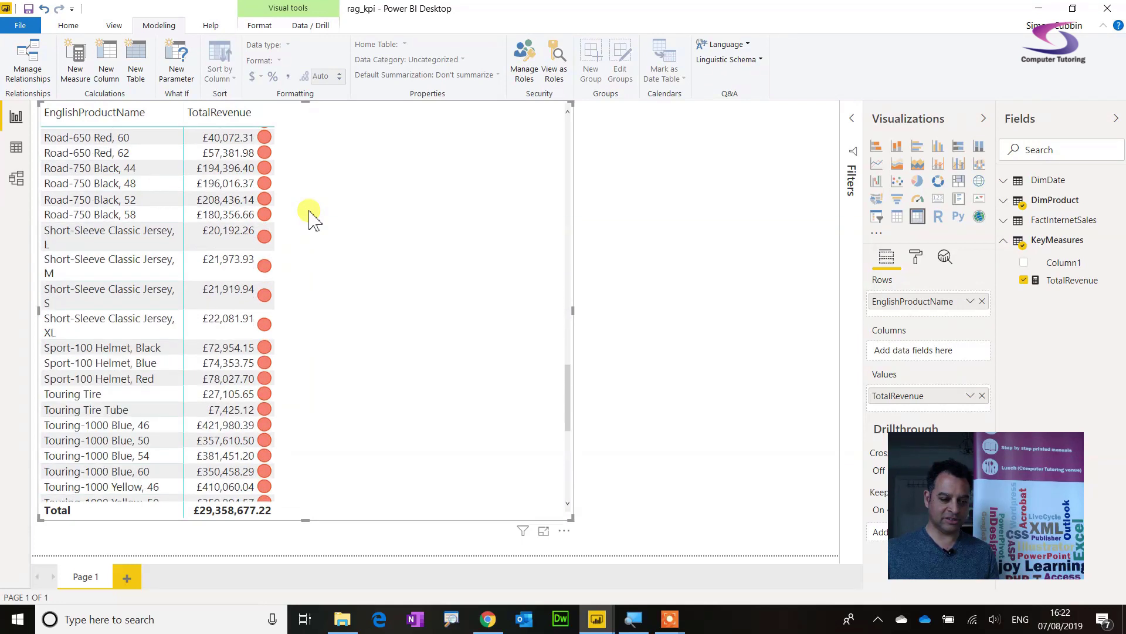
scroll(309, 219, up, 15)
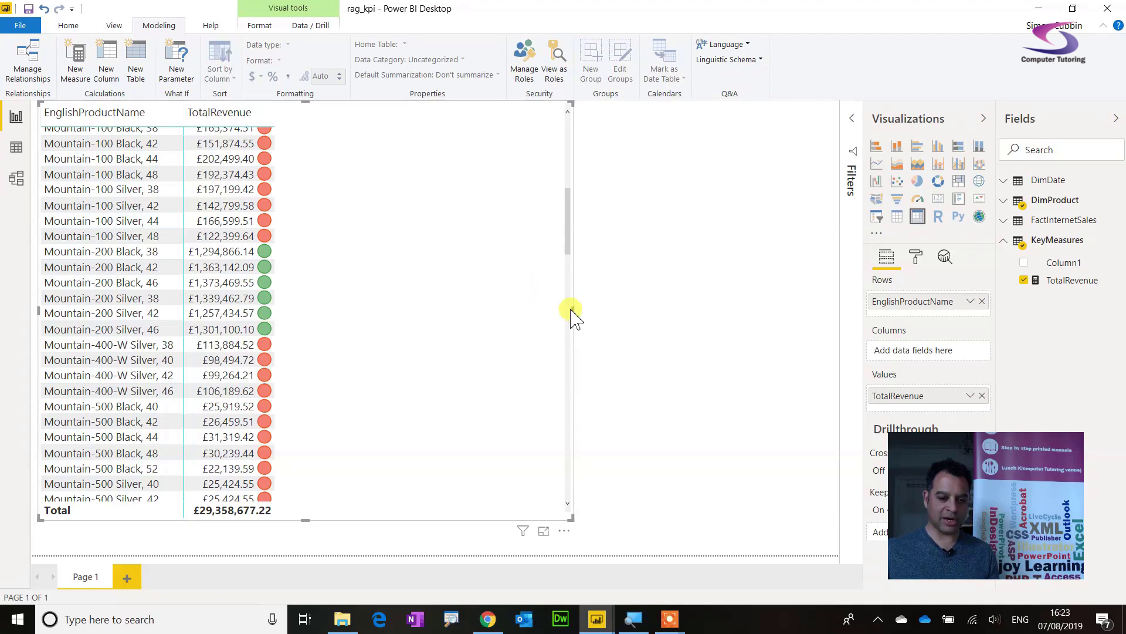
drag(573, 310, 390, 321)
click(680, 207)
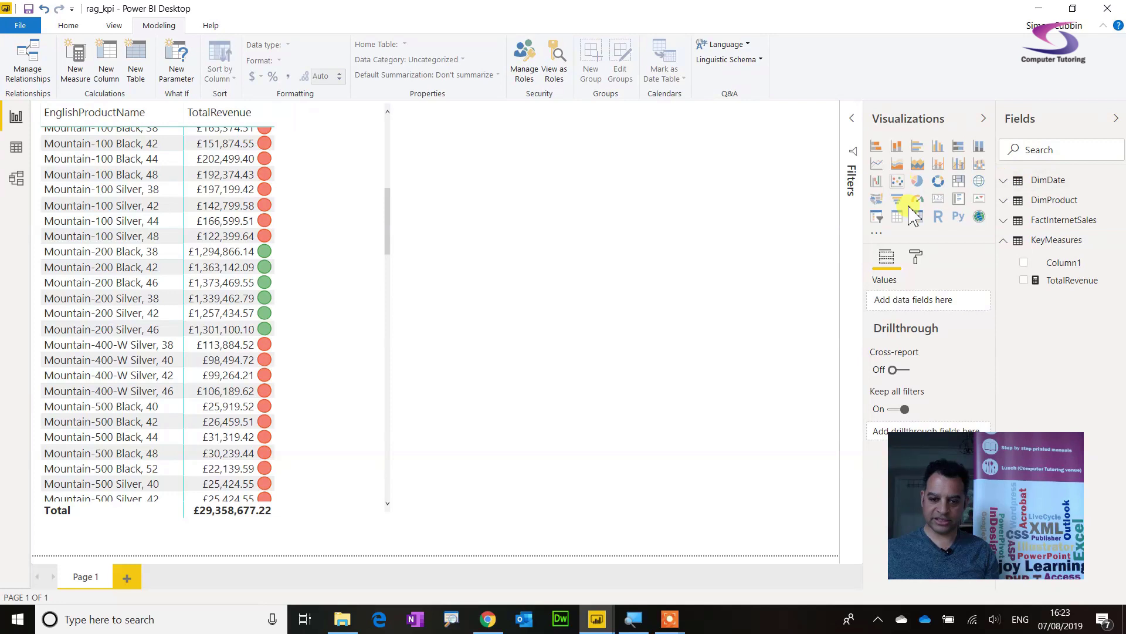
Step: Add a slicer filtered by DimDate Financial Year, then delete it
click(878, 218)
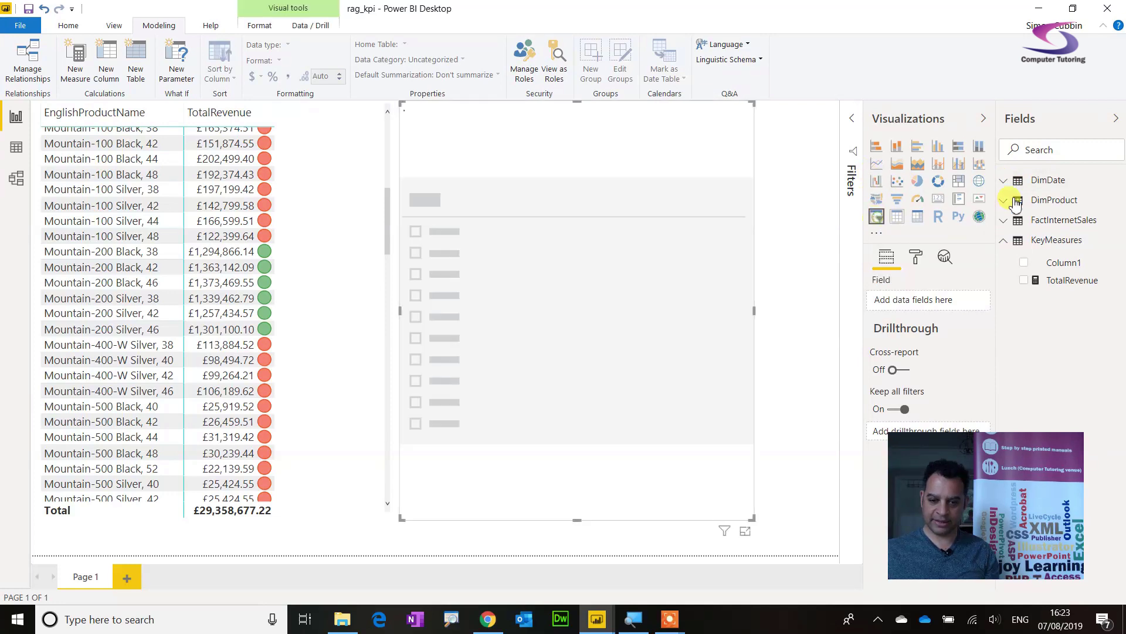
click(1005, 181)
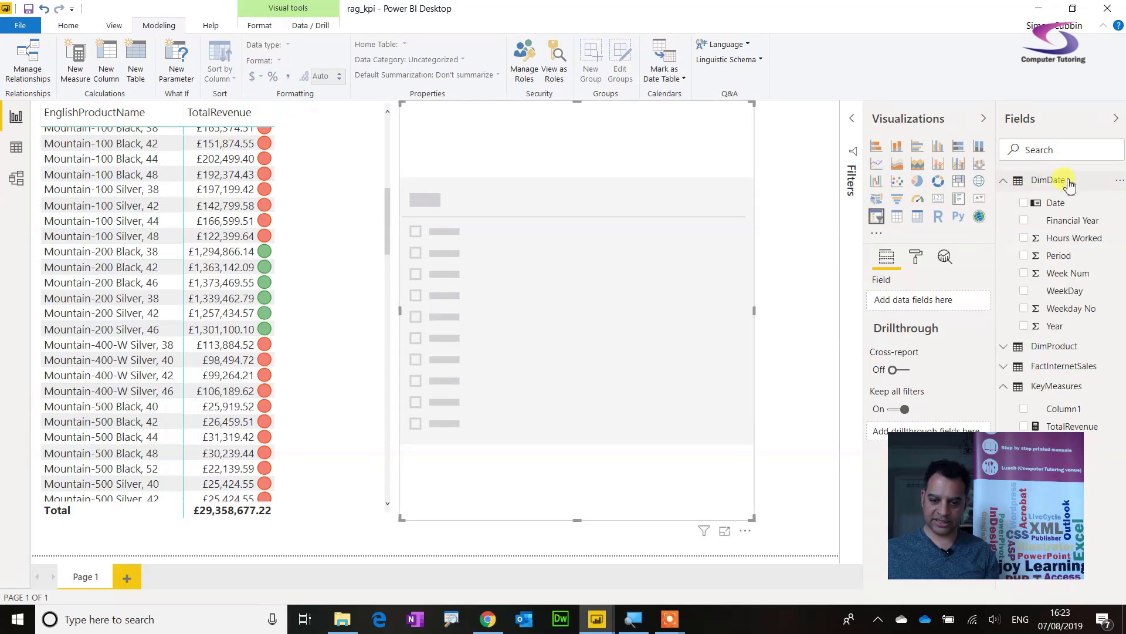
drag(1035, 229, 480, 261)
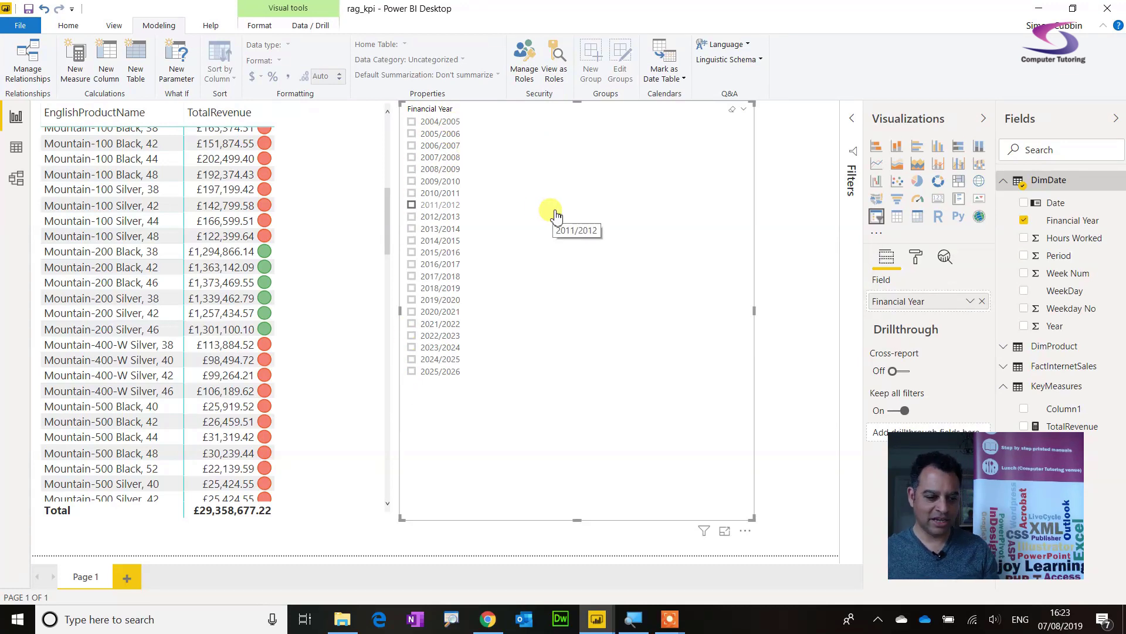
key(Delete)
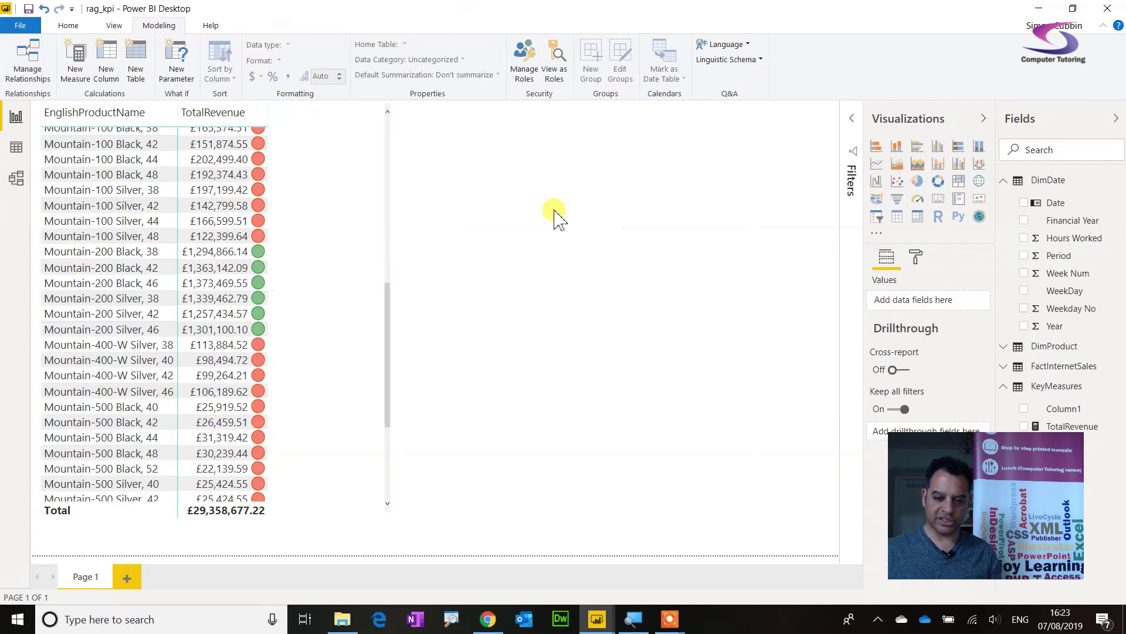
click(1005, 182)
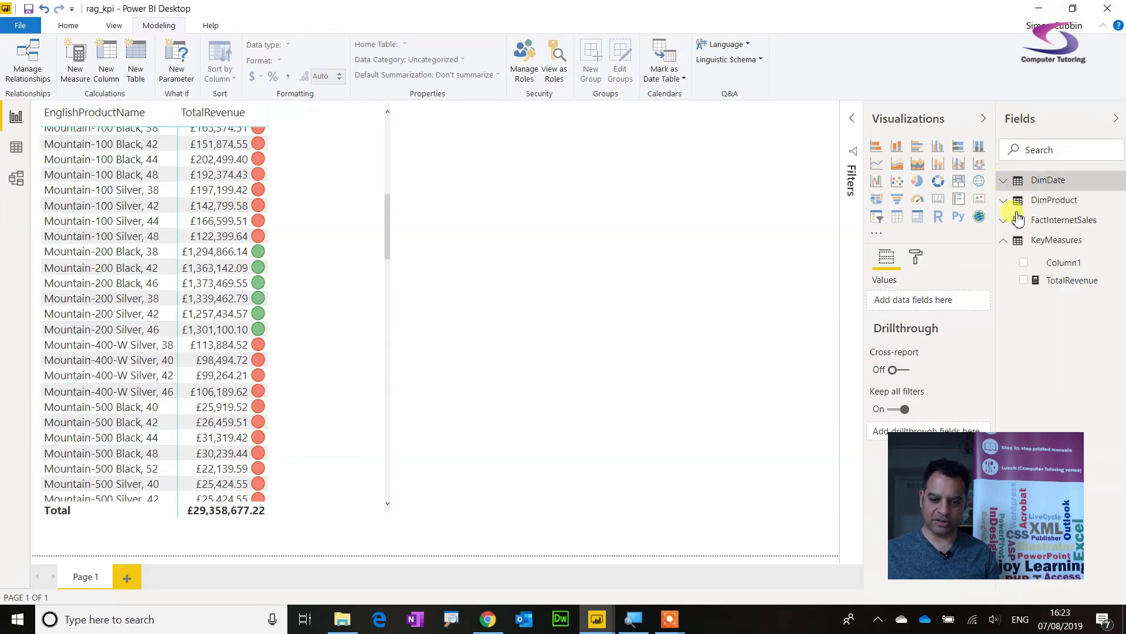
click(1005, 201)
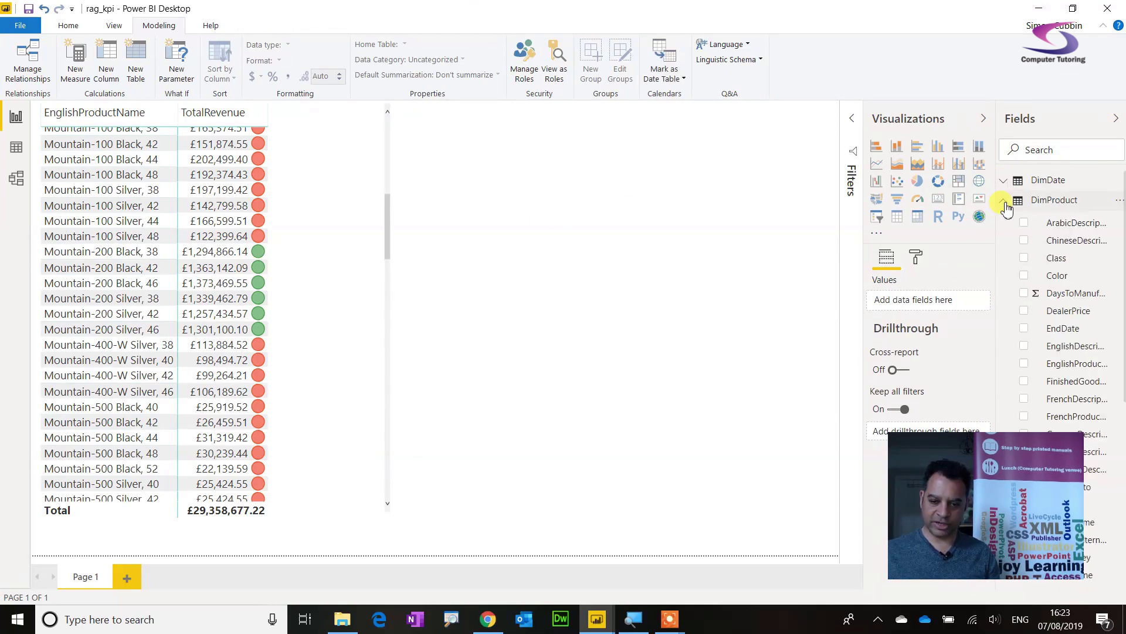
scroll(1082, 290, down, 6)
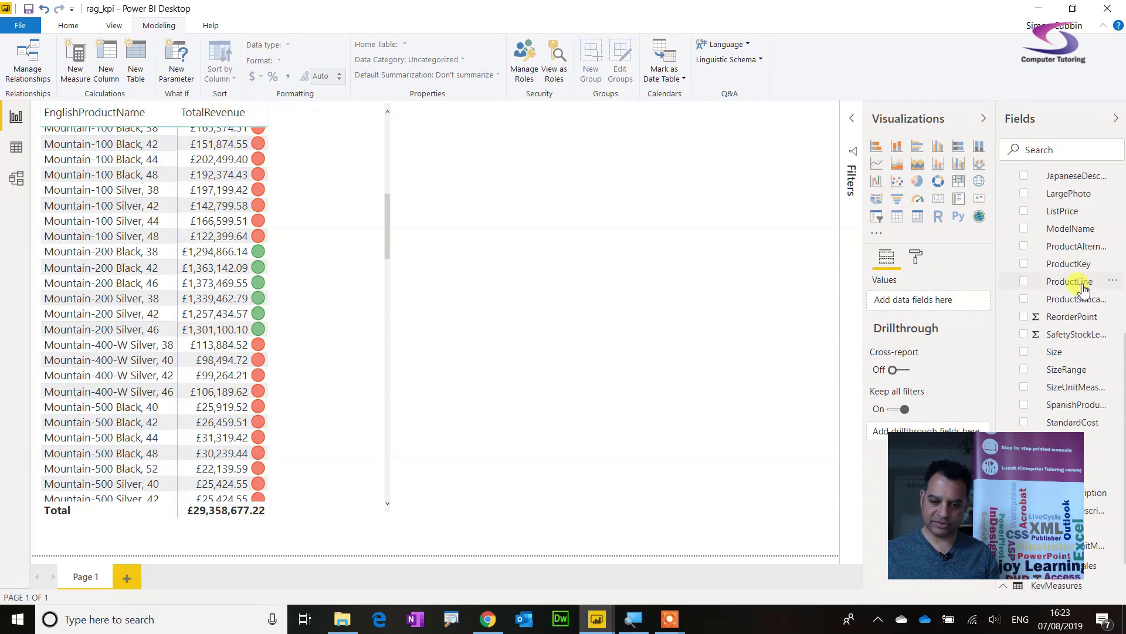
scroll(1082, 288, down, 1)
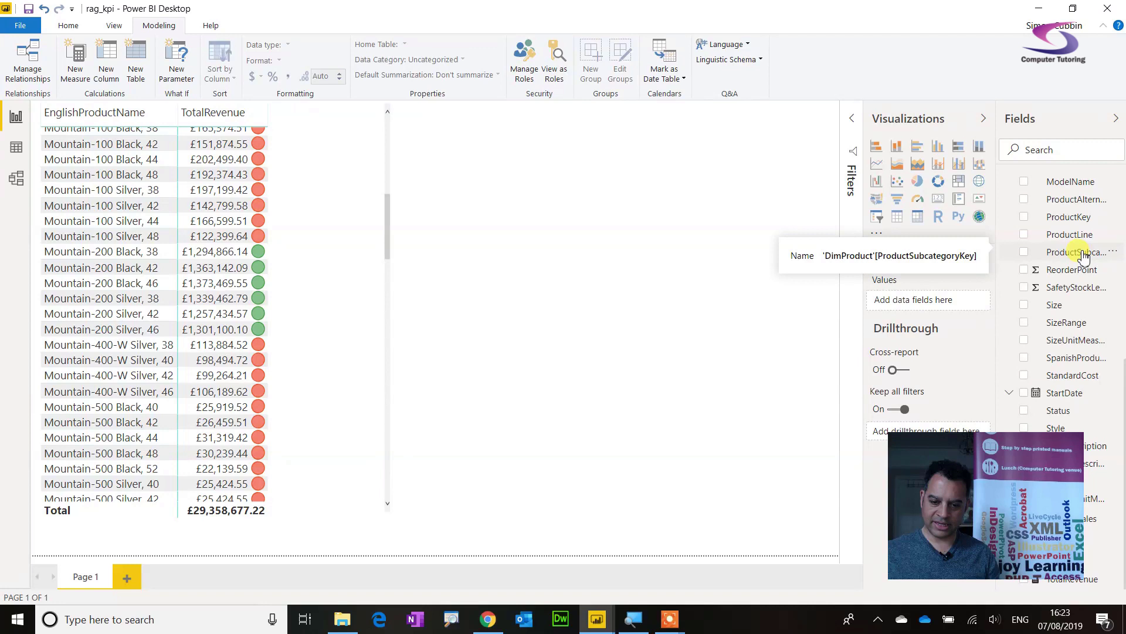
drag(1082, 256, 502, 148)
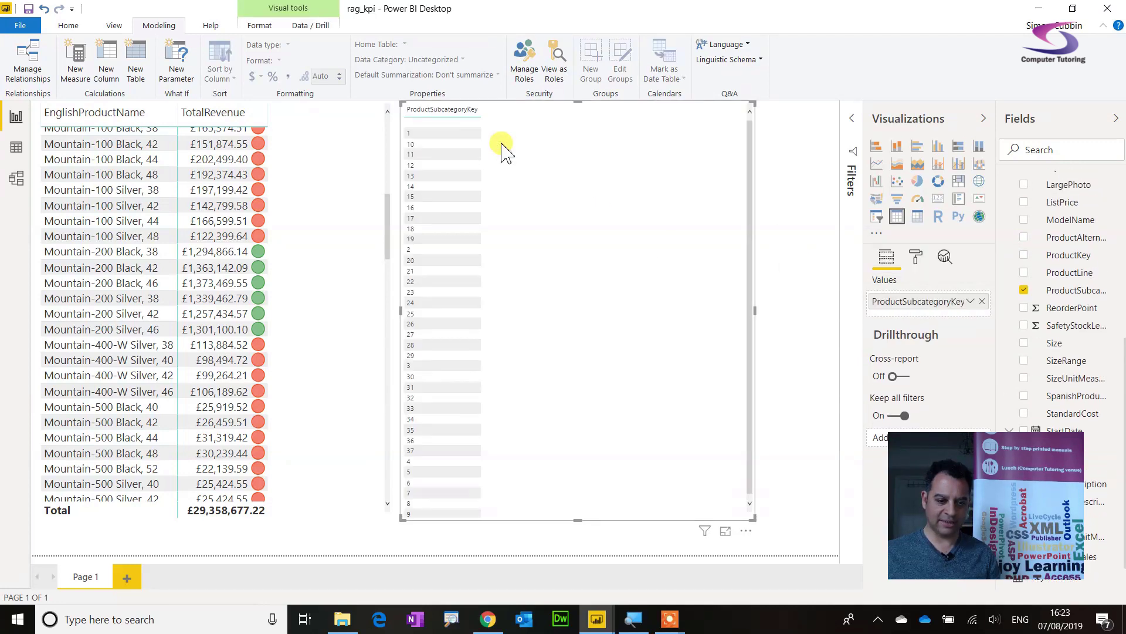
click(447, 239)
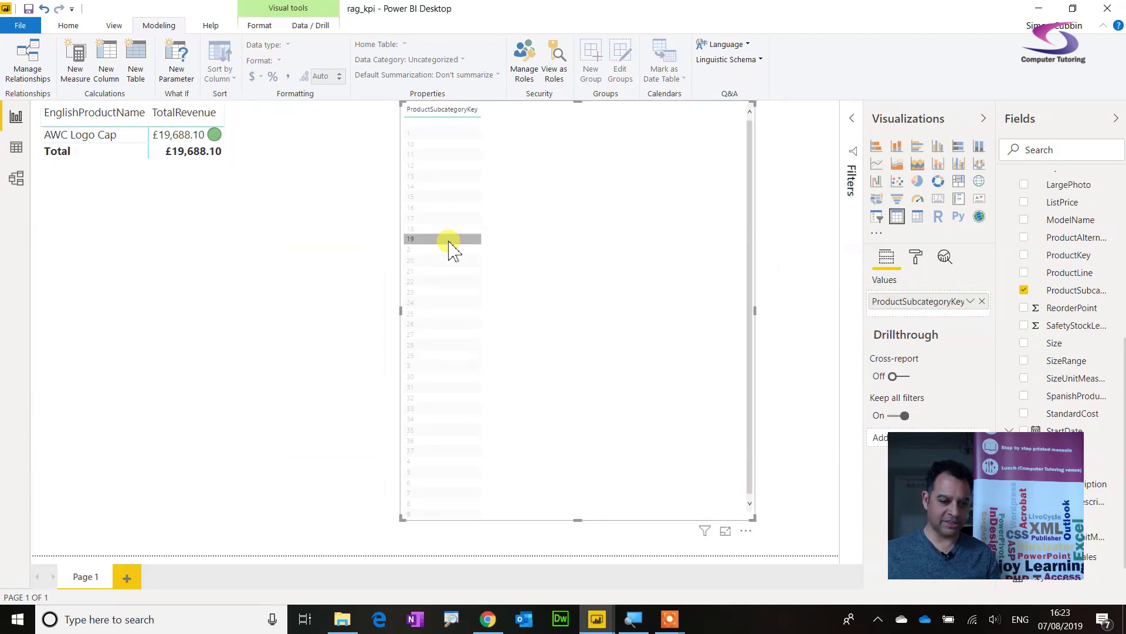
click(440, 209)
click(430, 294)
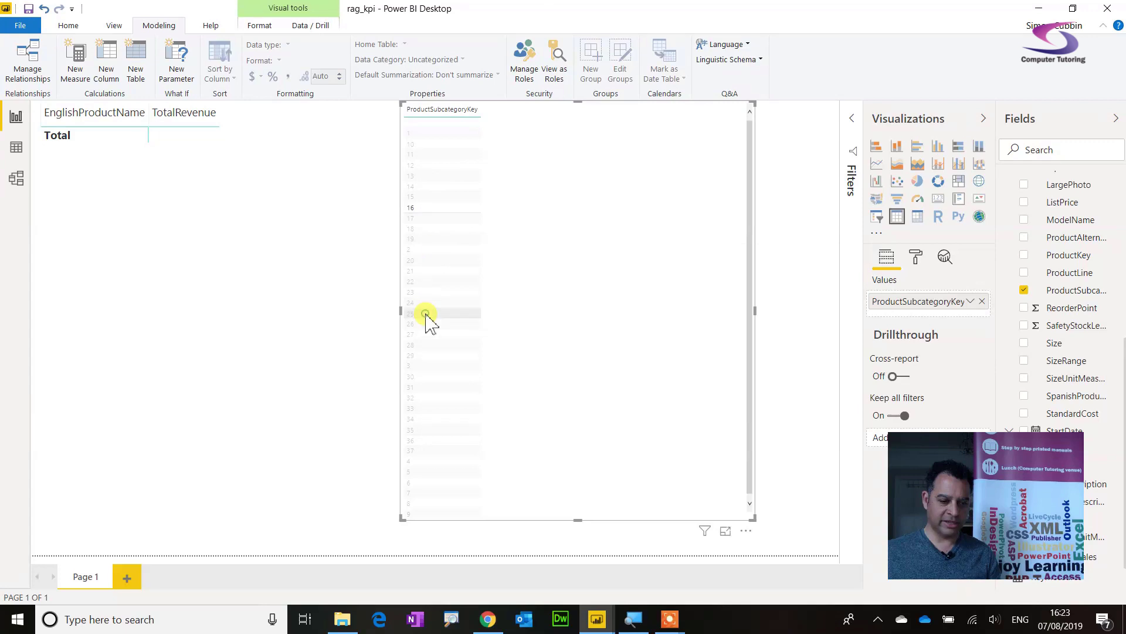
click(429, 316)
click(428, 357)
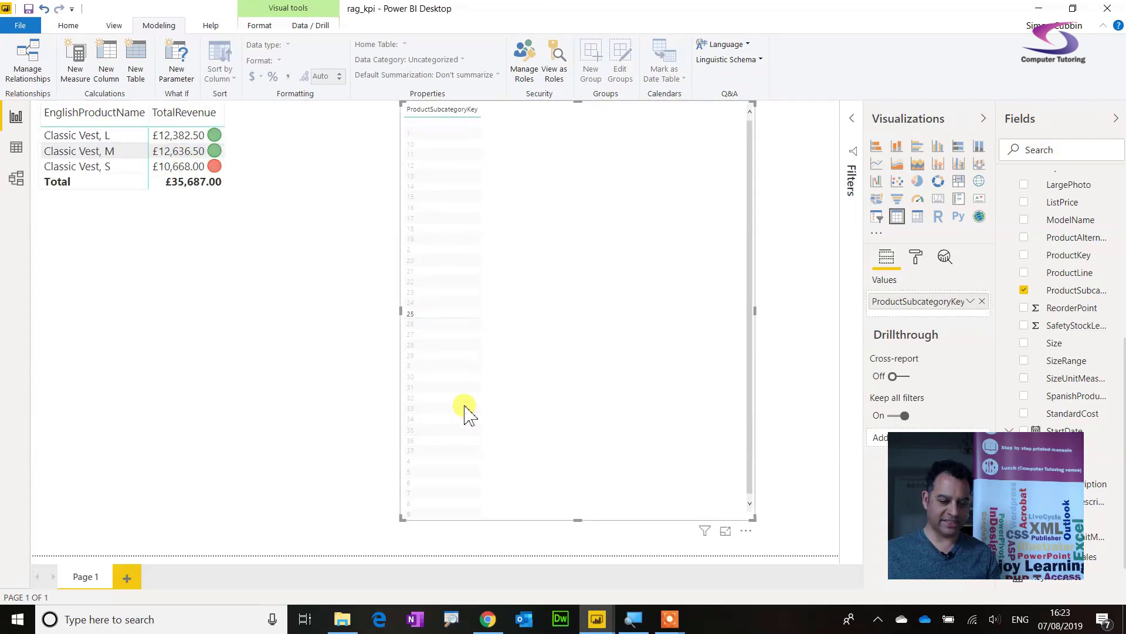
click(432, 408)
click(443, 365)
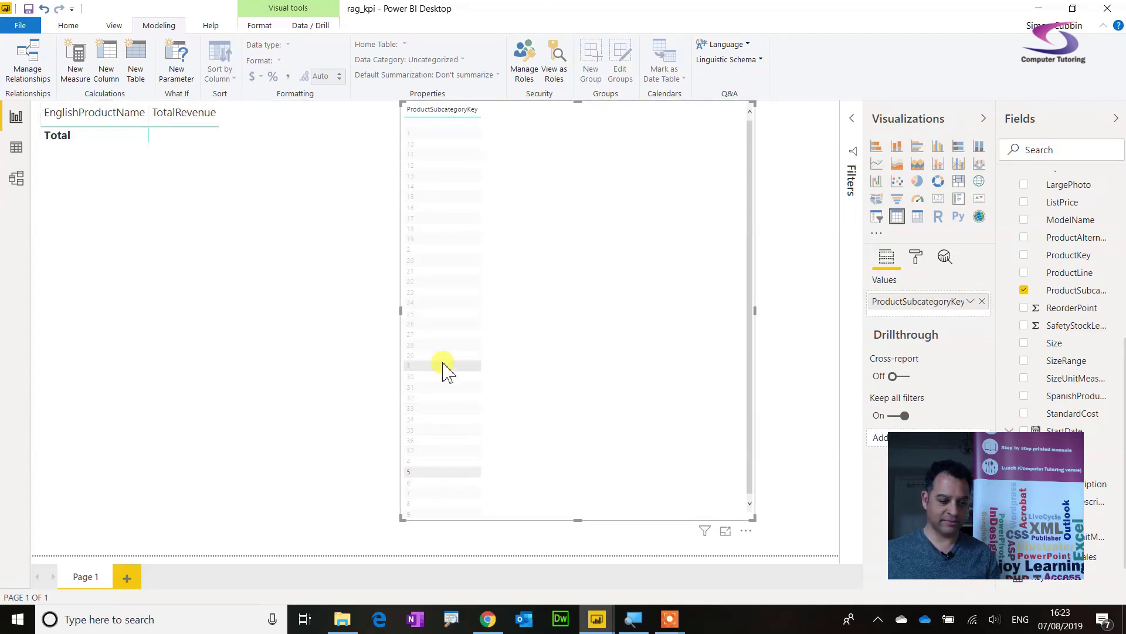
key(Delete)
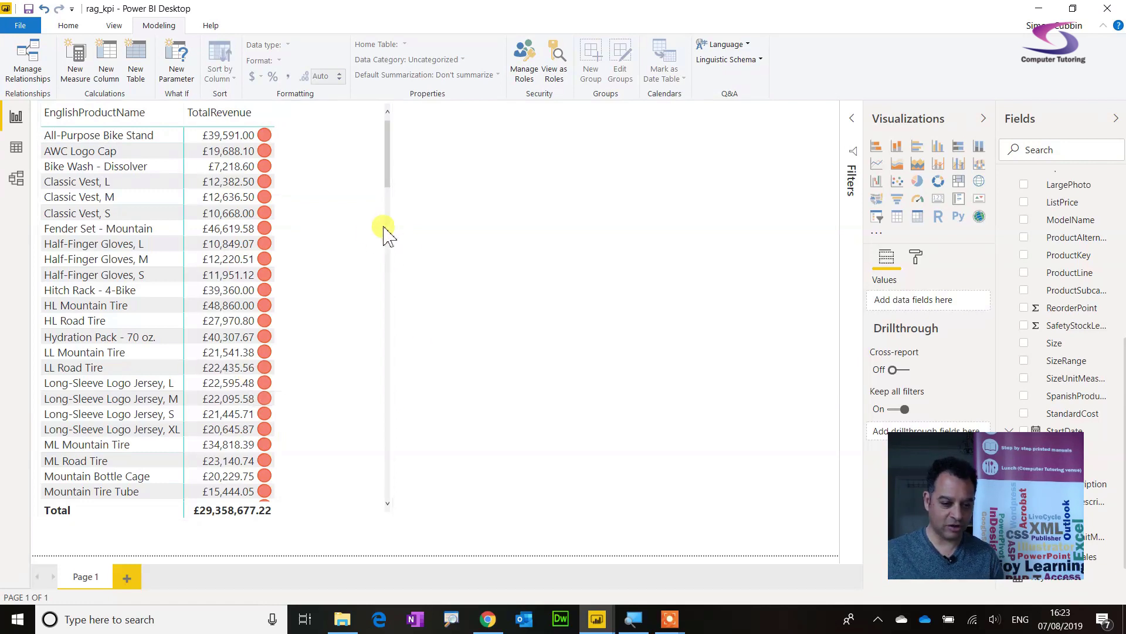
Step: Select the revenue table and reopen the Icons rules for TotalRevenue
scroll(361, 254, down, 9)
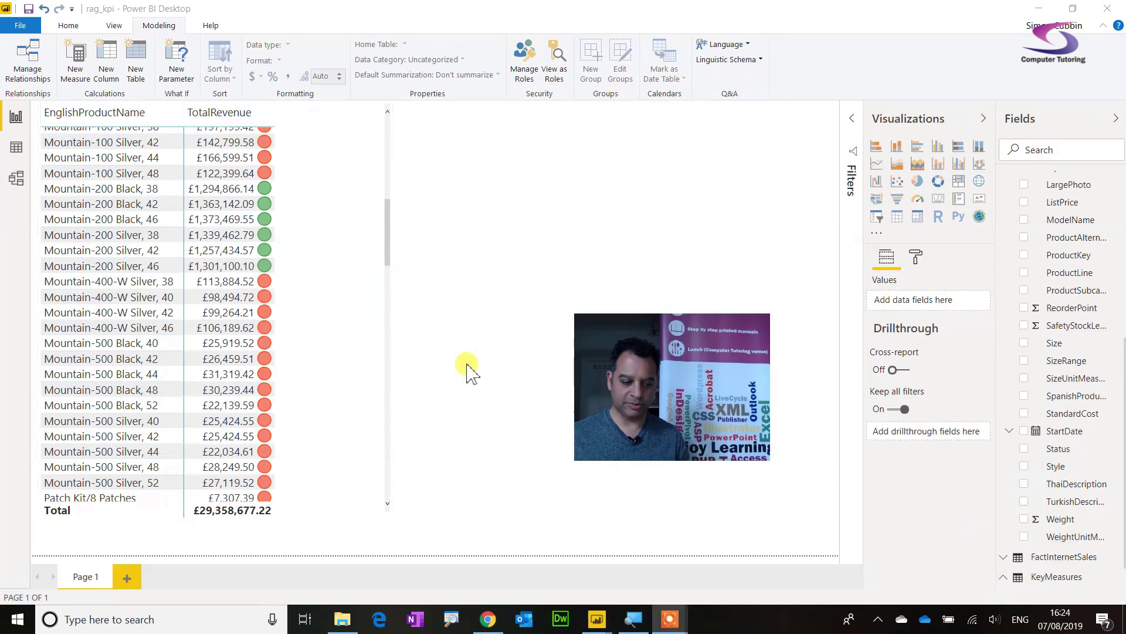
click(344, 319)
click(915, 258)
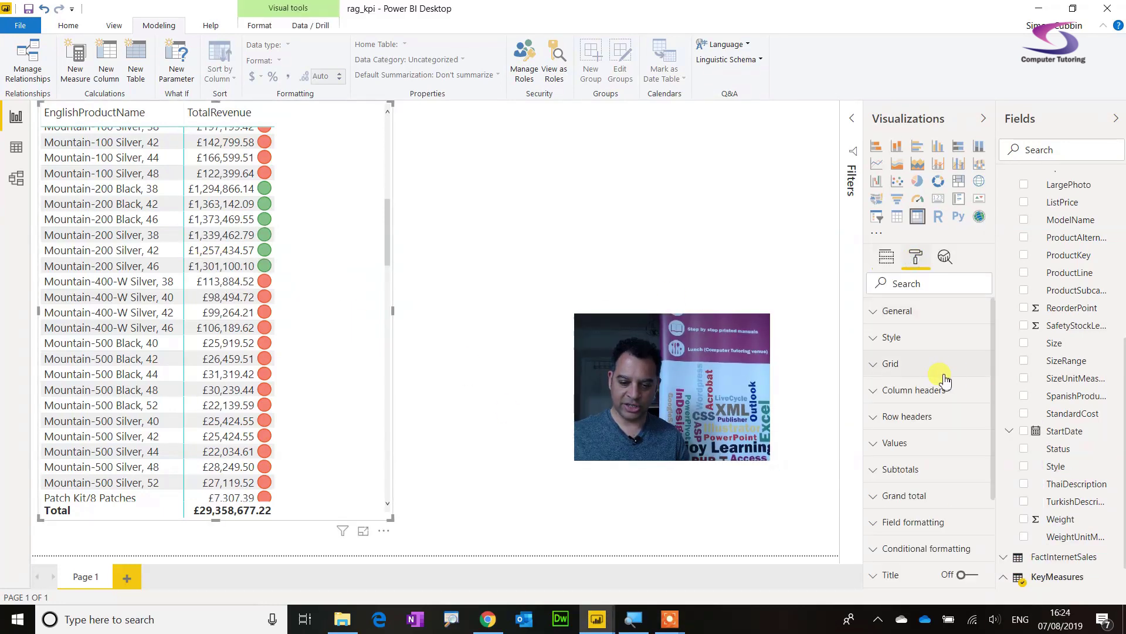
click(886, 258)
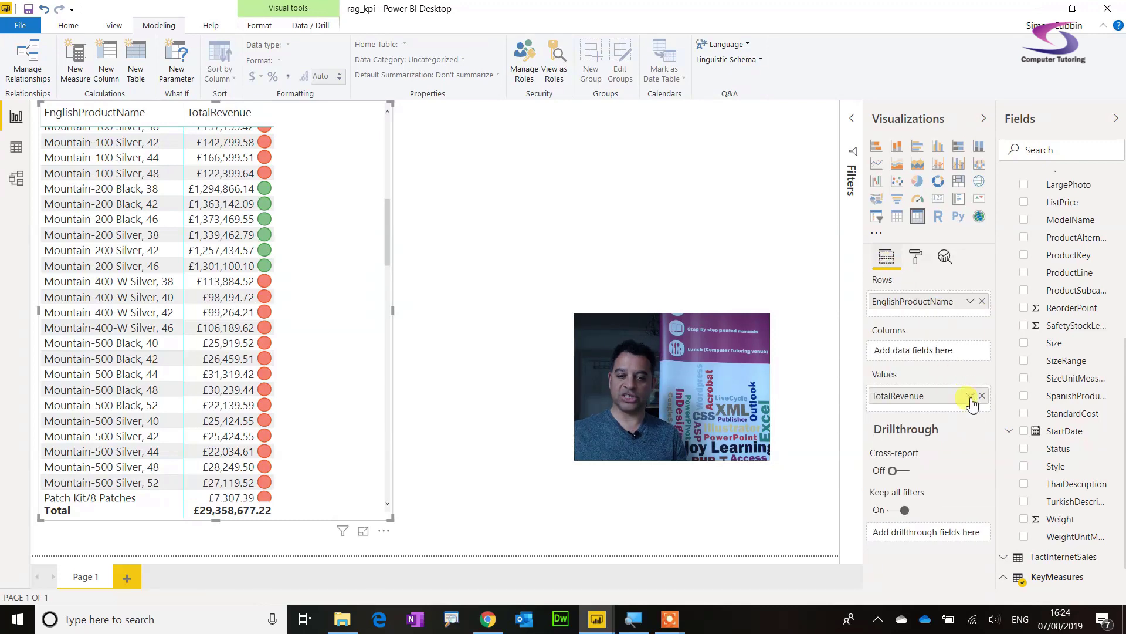
click(970, 395)
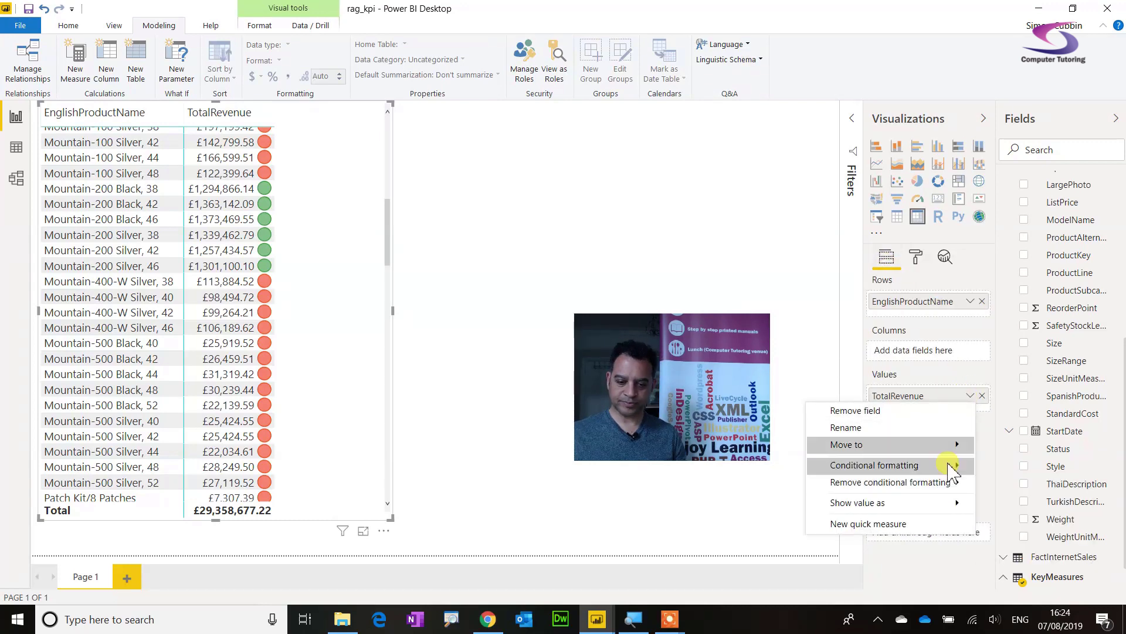
mouse_move(938, 464)
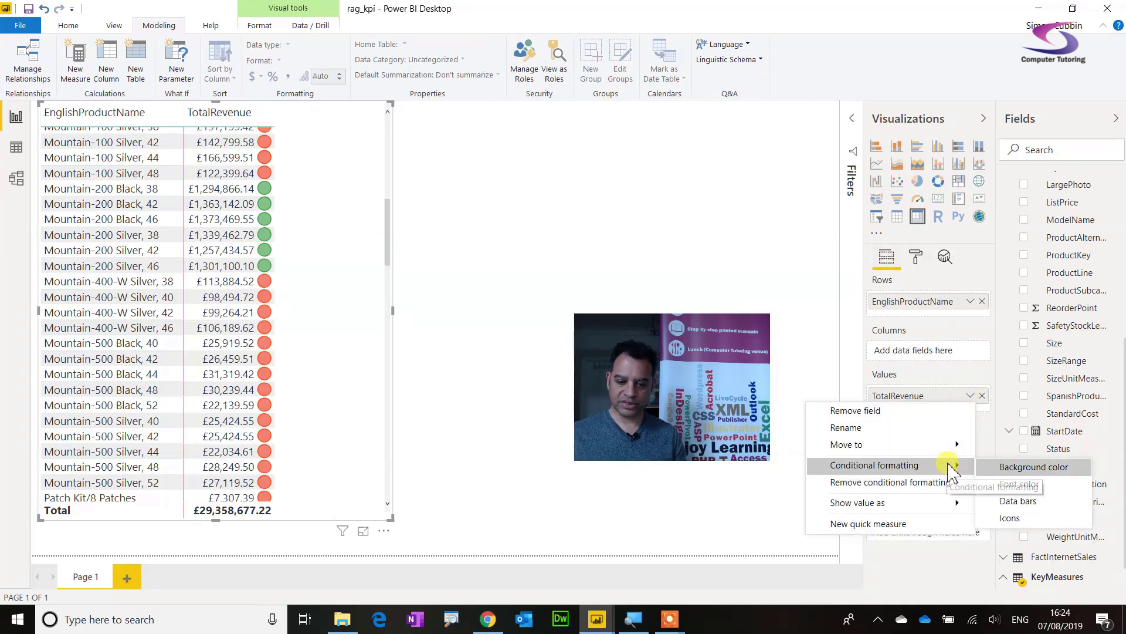
click(1010, 518)
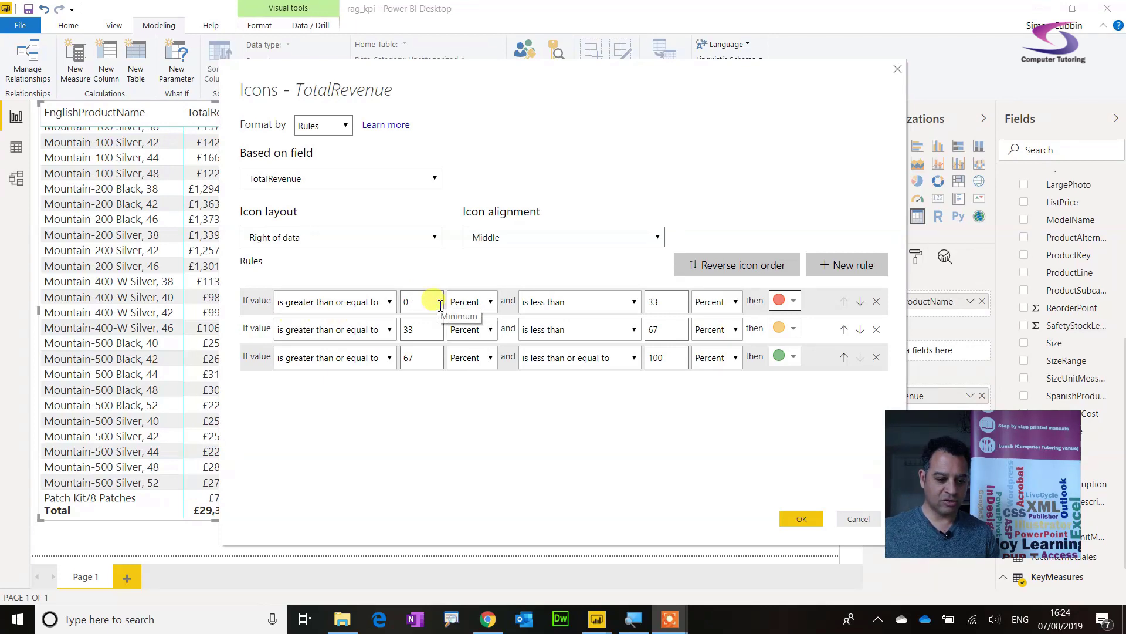
Step: Make the red rule's bounds numbers, from 0 to 100000
click(491, 301)
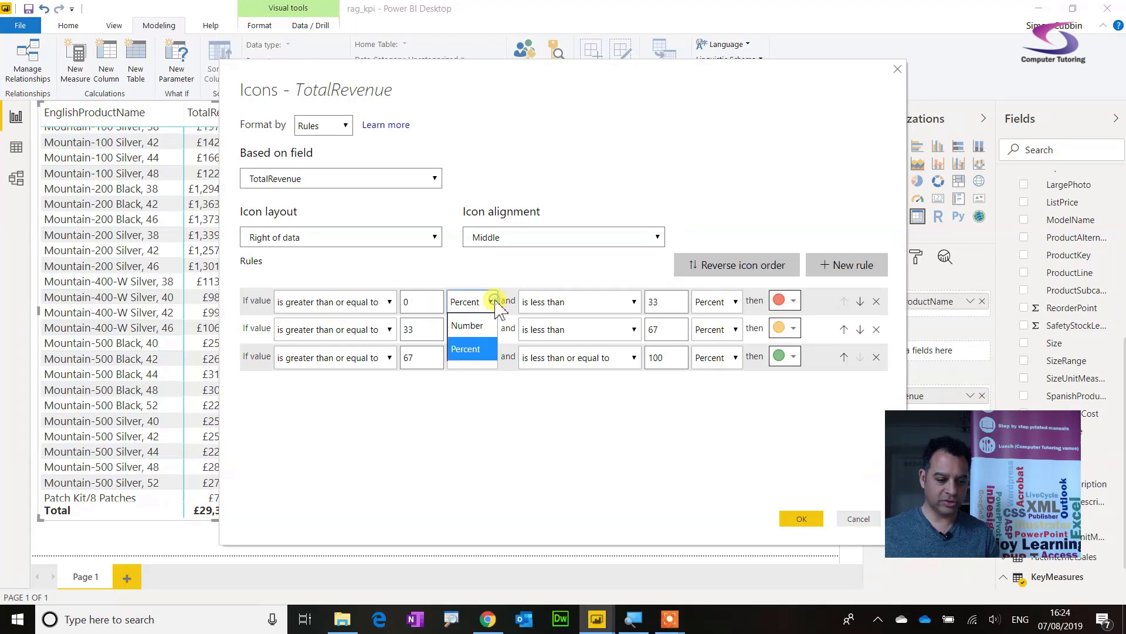
click(481, 322)
click(404, 300)
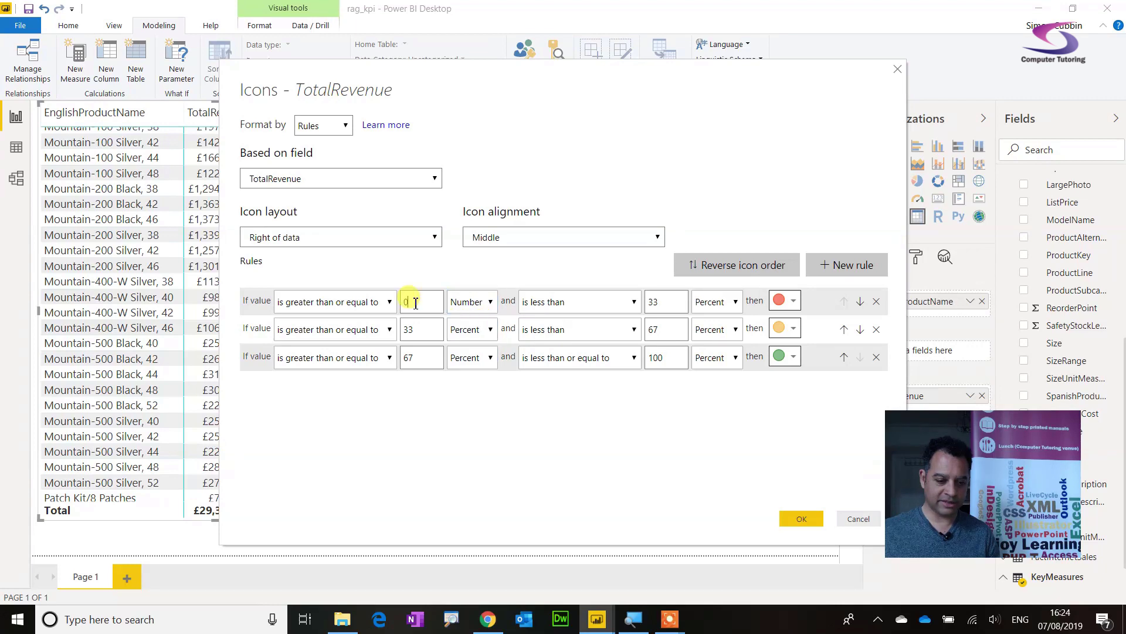
drag(396, 72, 497, 90)
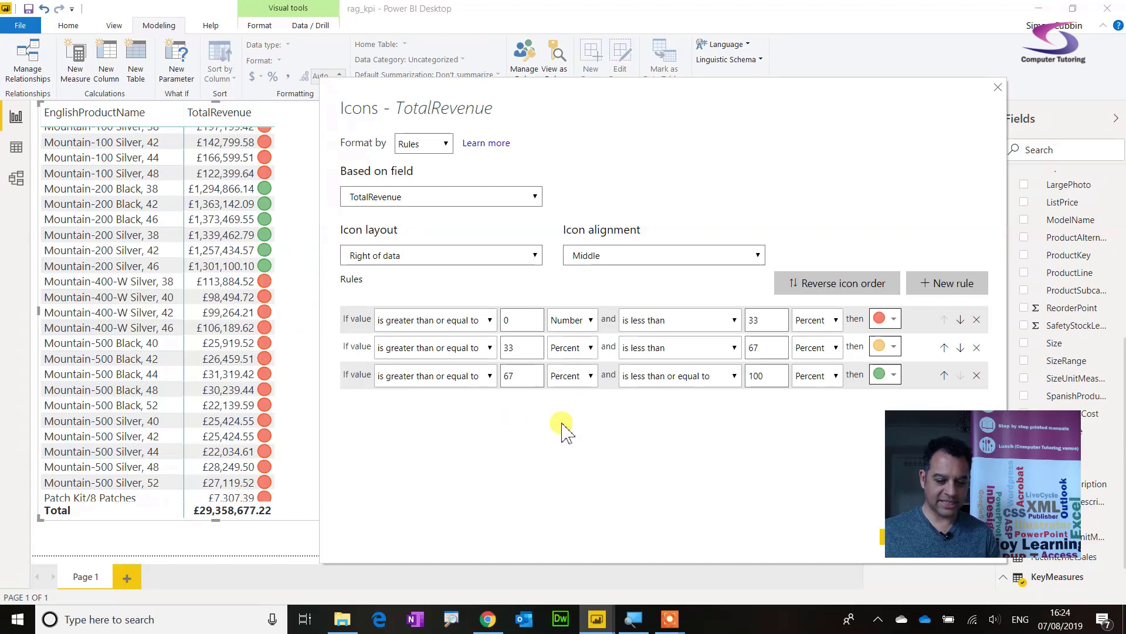
click(821, 320)
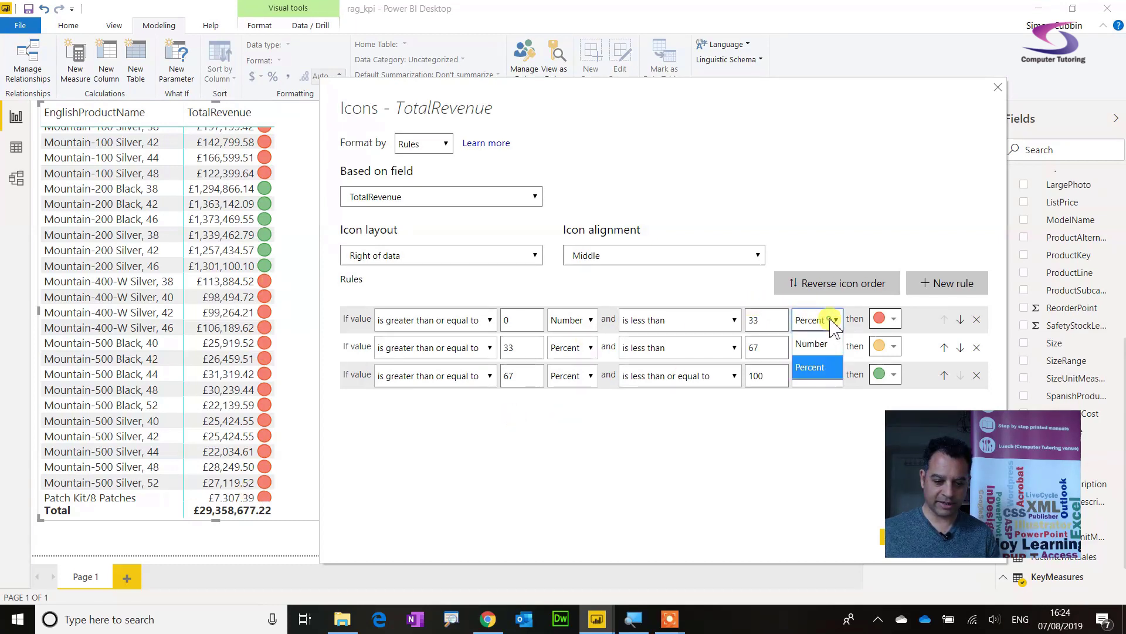
click(813, 344)
double_click(762, 320)
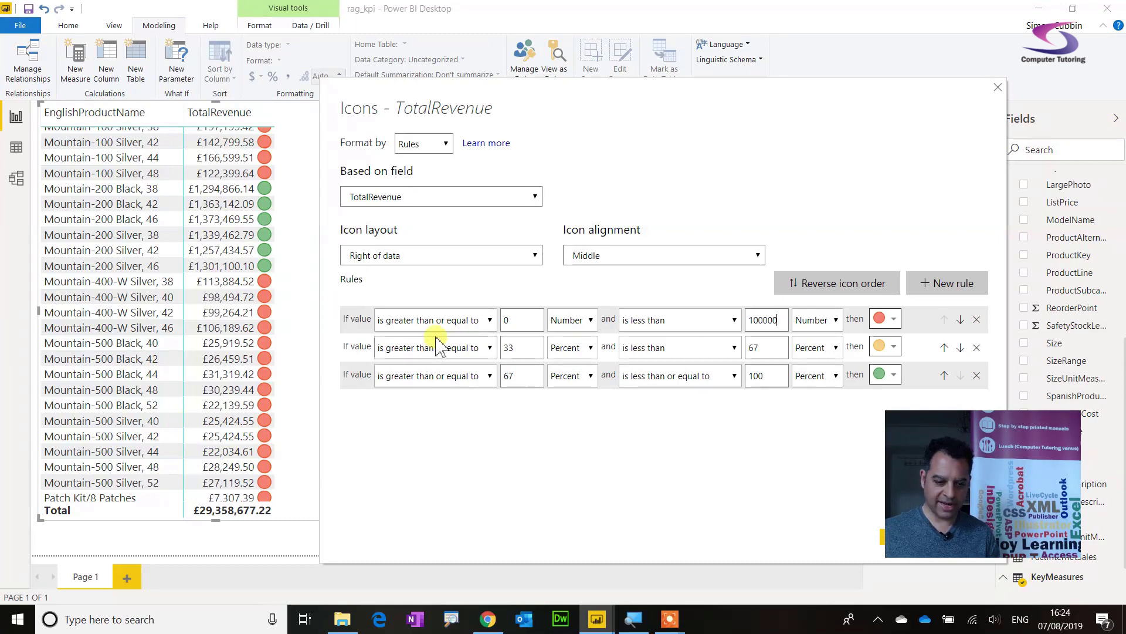
Step: Make the amber rule's bounds numbers, from 100001 to 1000000
click(482, 348)
click(563, 348)
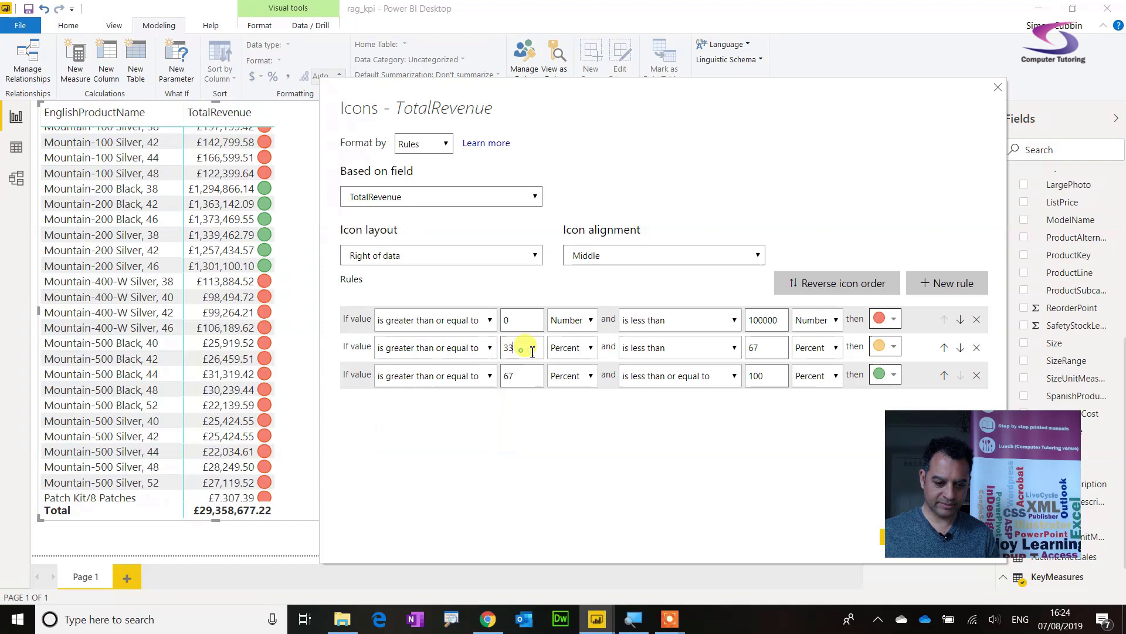
click(566, 348)
click(557, 369)
double_click(515, 348)
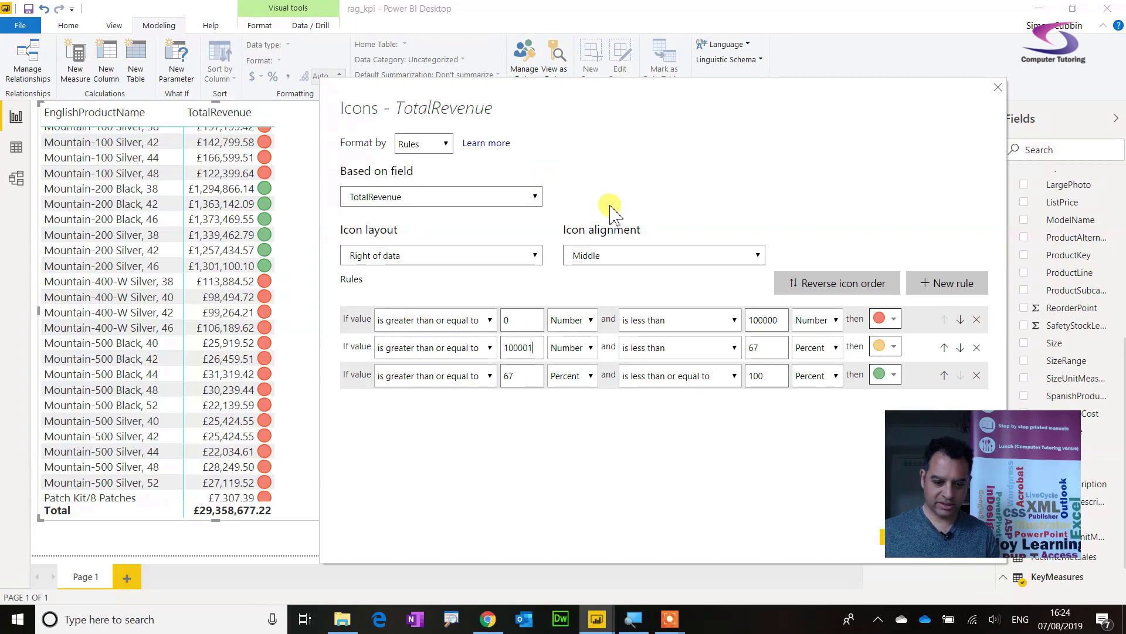
double_click(756, 348)
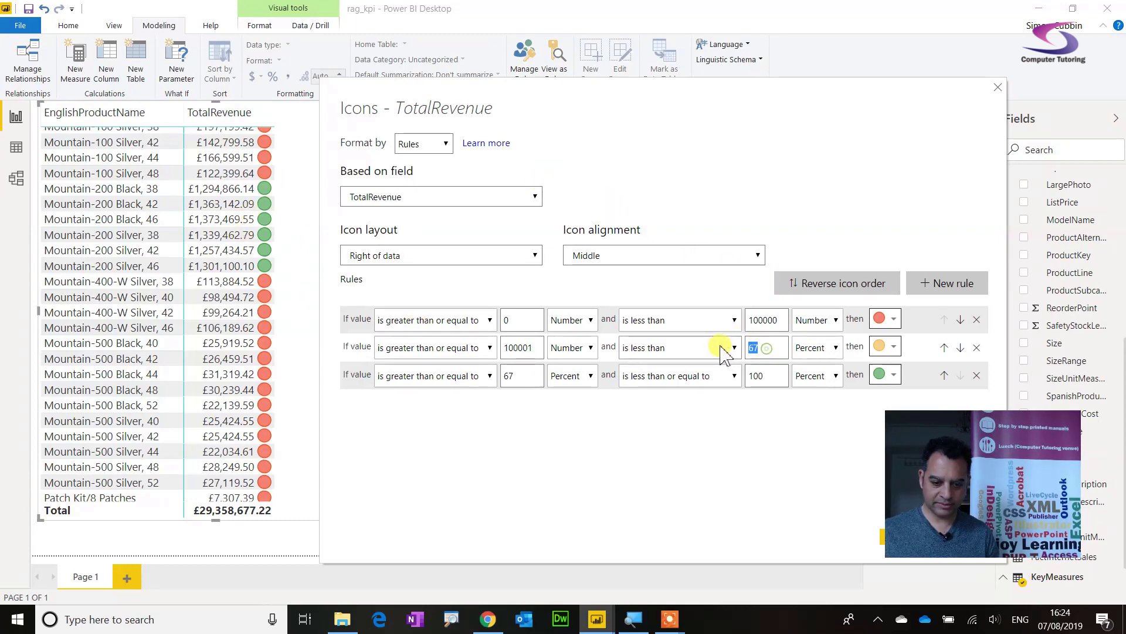
click(813, 347)
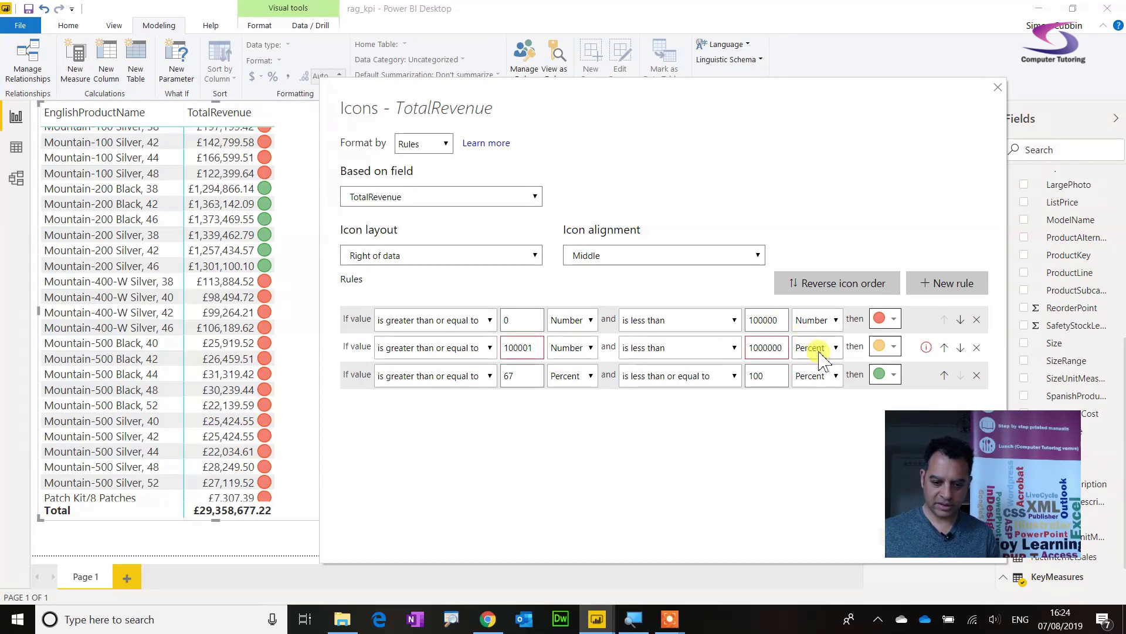
click(829, 368)
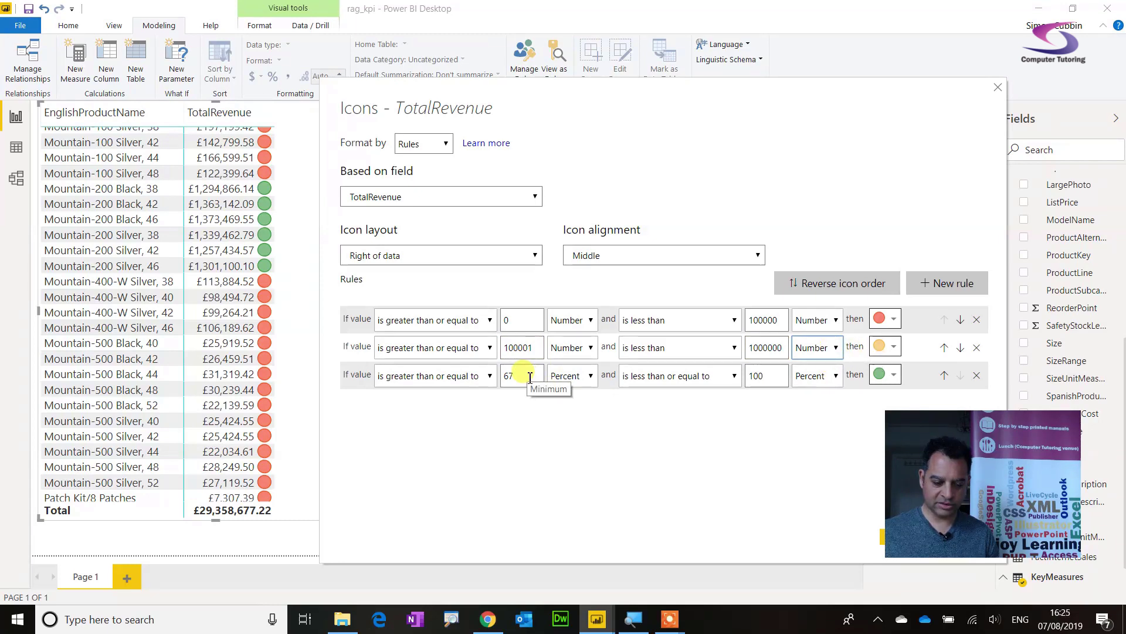
Step: Make the green rule's minimum the number 1000001
click(572, 378)
click(572, 404)
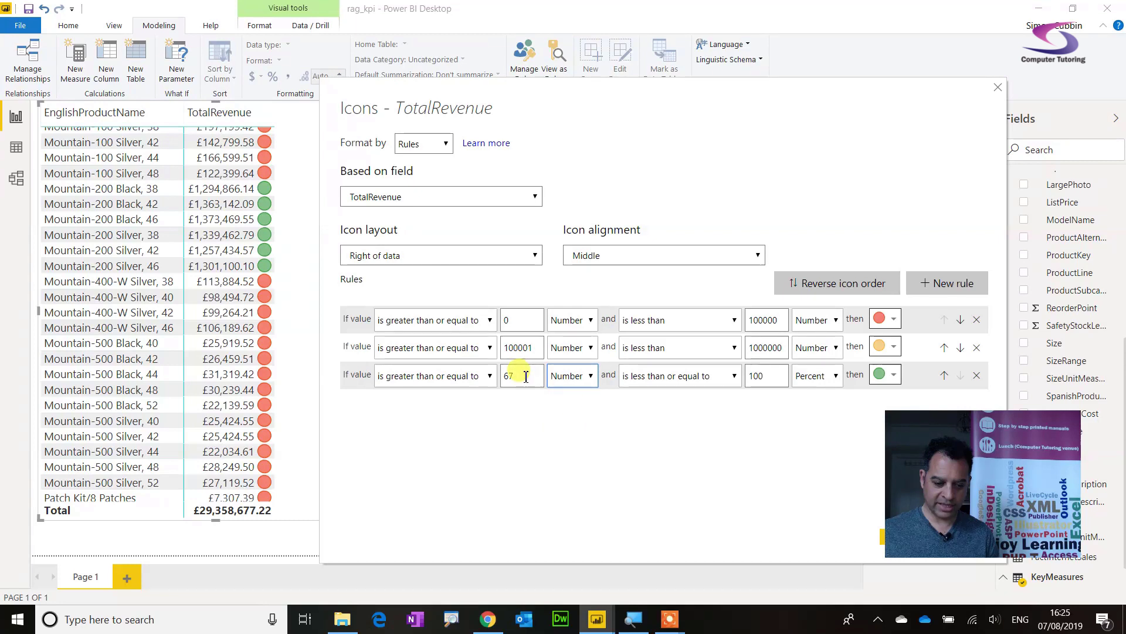
drag(525, 377, 499, 373)
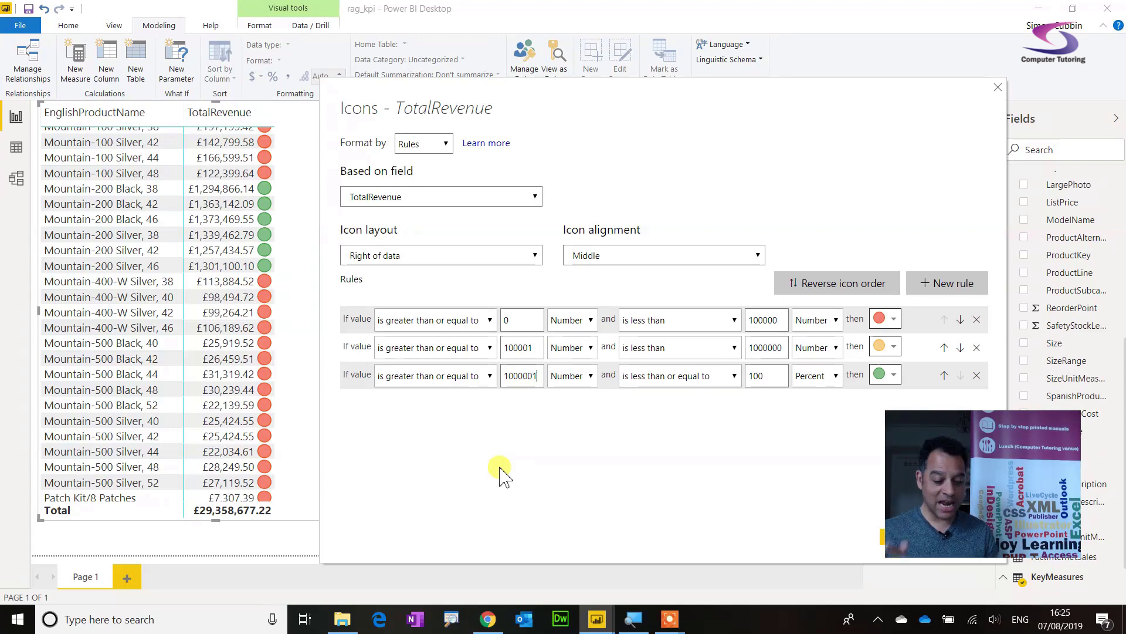
key(Tab)
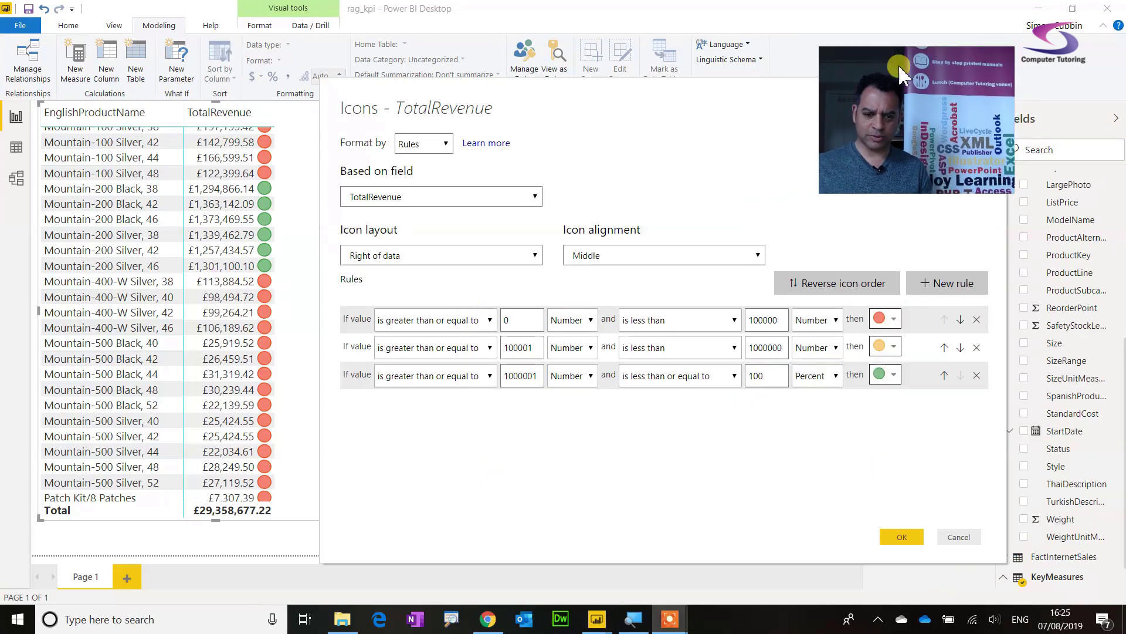
Step: Apply the numeric icon rules and review the icons in the table
click(901, 536)
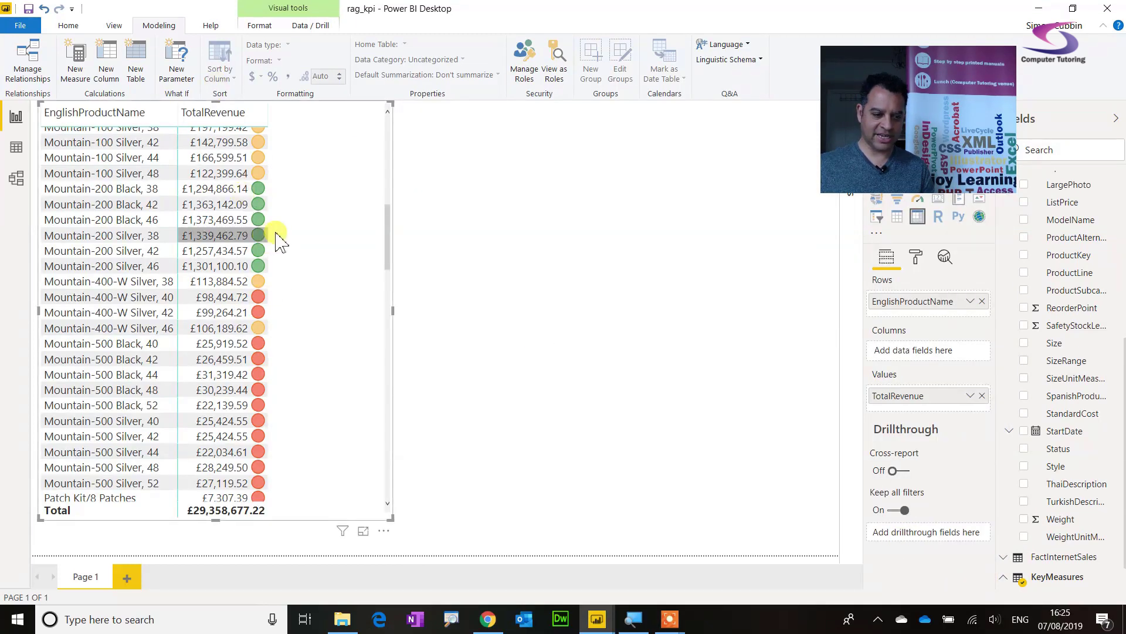
scroll(304, 233, down, 5)
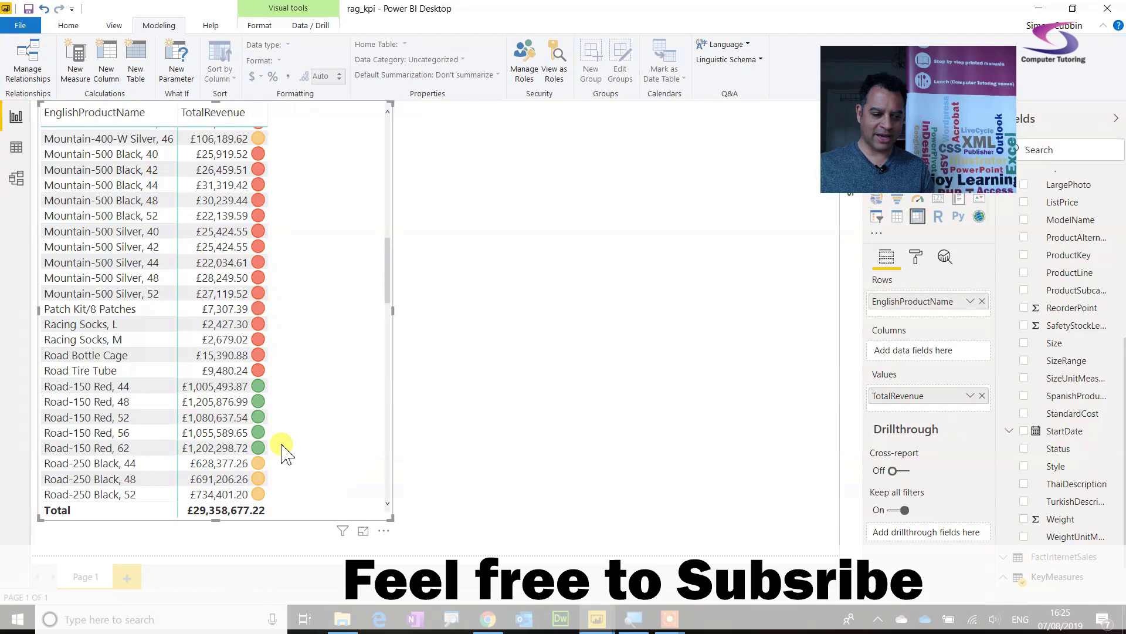
scroll(282, 452, down, 4)
scroll(285, 352, up, 3)
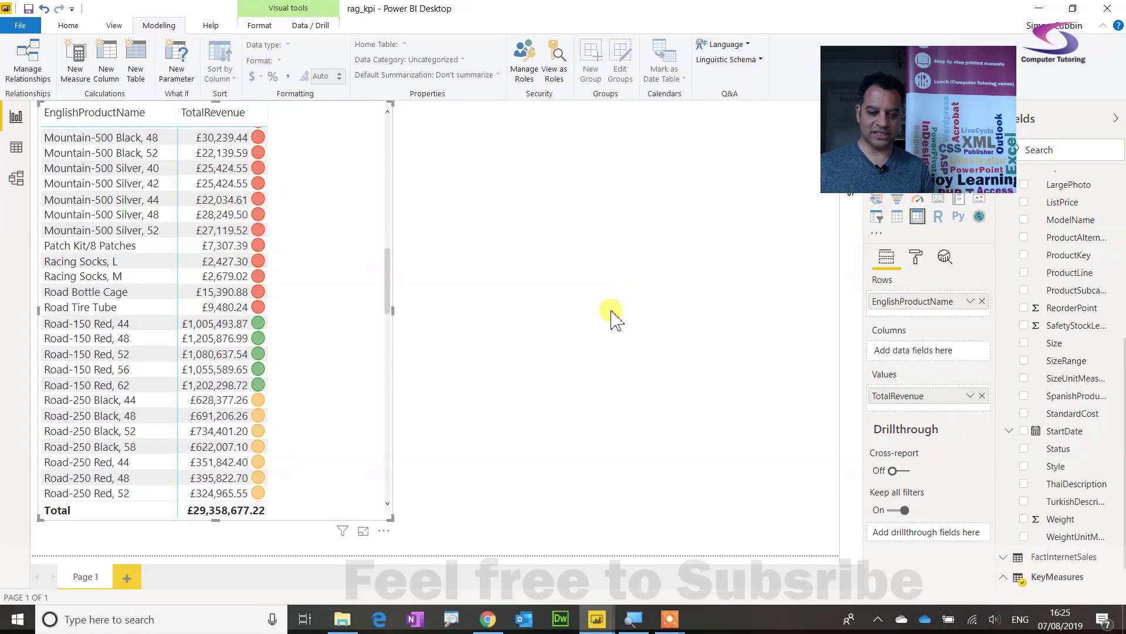
Step: Change the red rule's minimum unit to Percent and reapply the icon rules
click(970, 397)
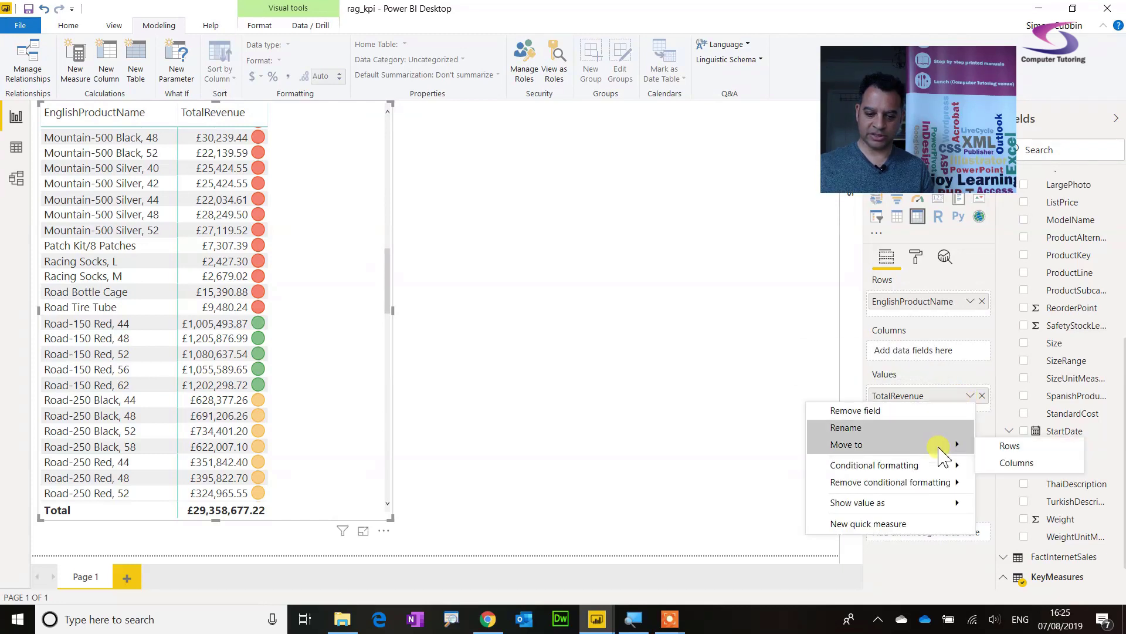
mouse_move(943, 466)
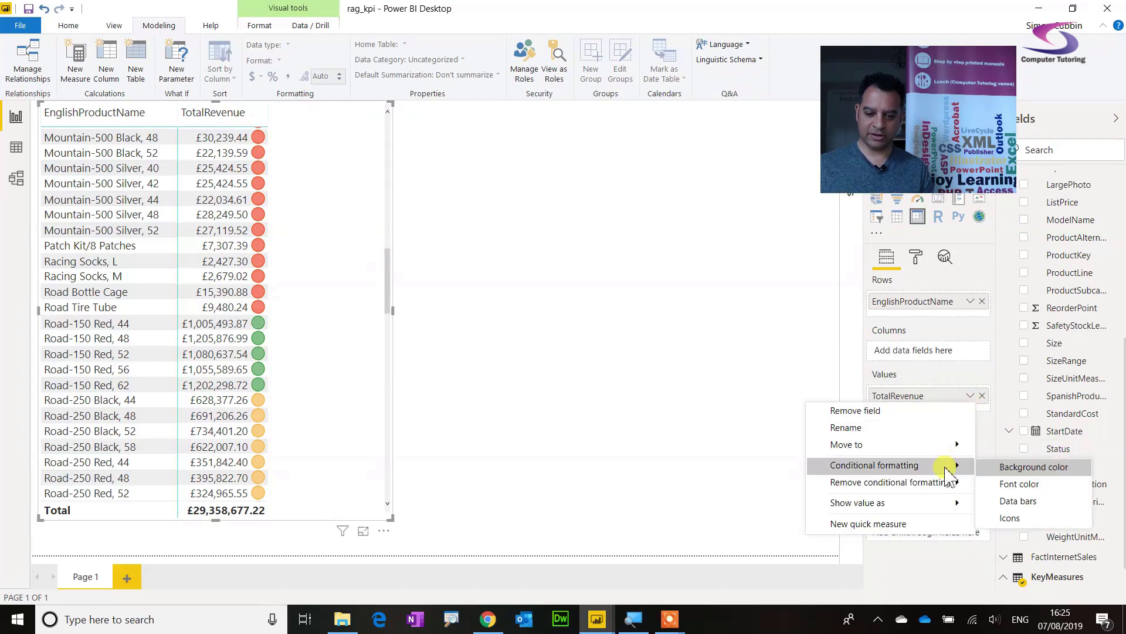
click(1012, 518)
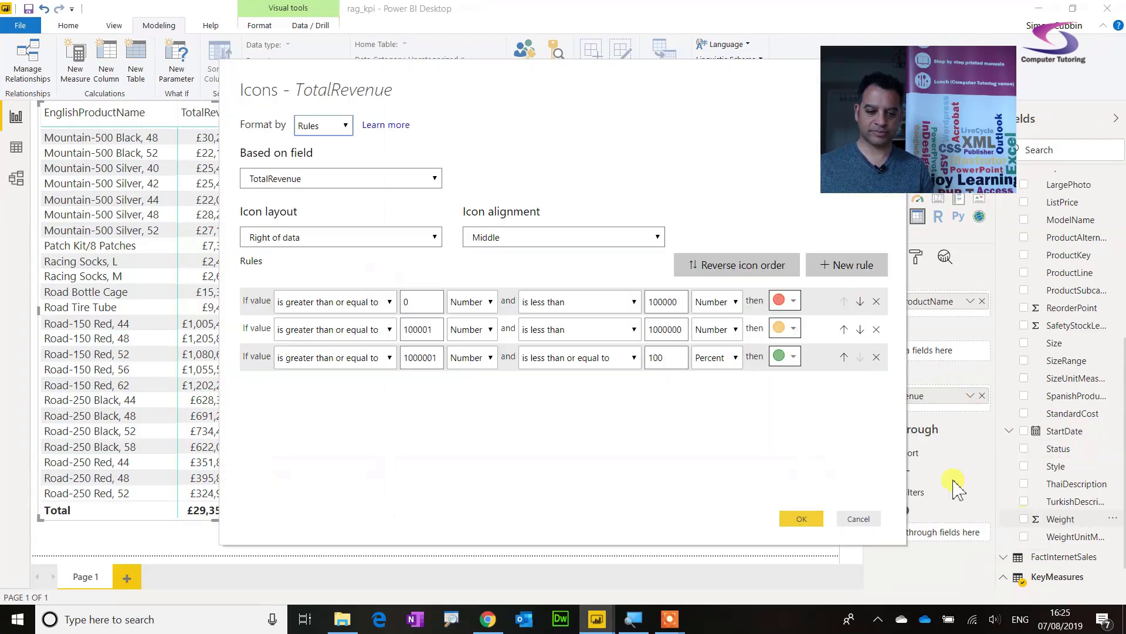
click(470, 301)
click(461, 348)
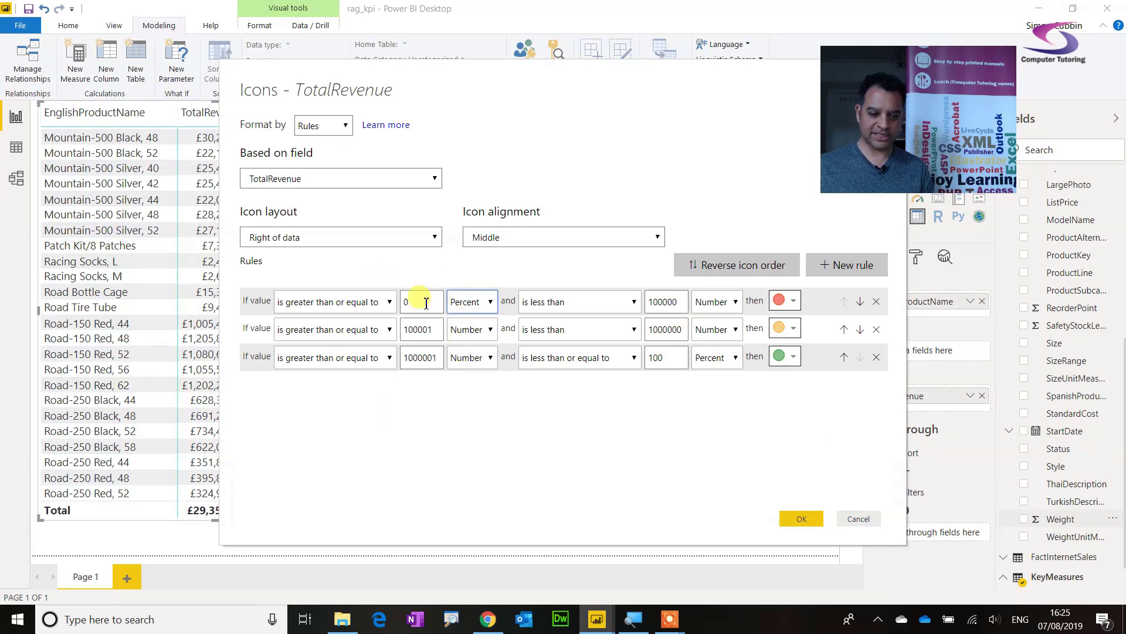
click(807, 521)
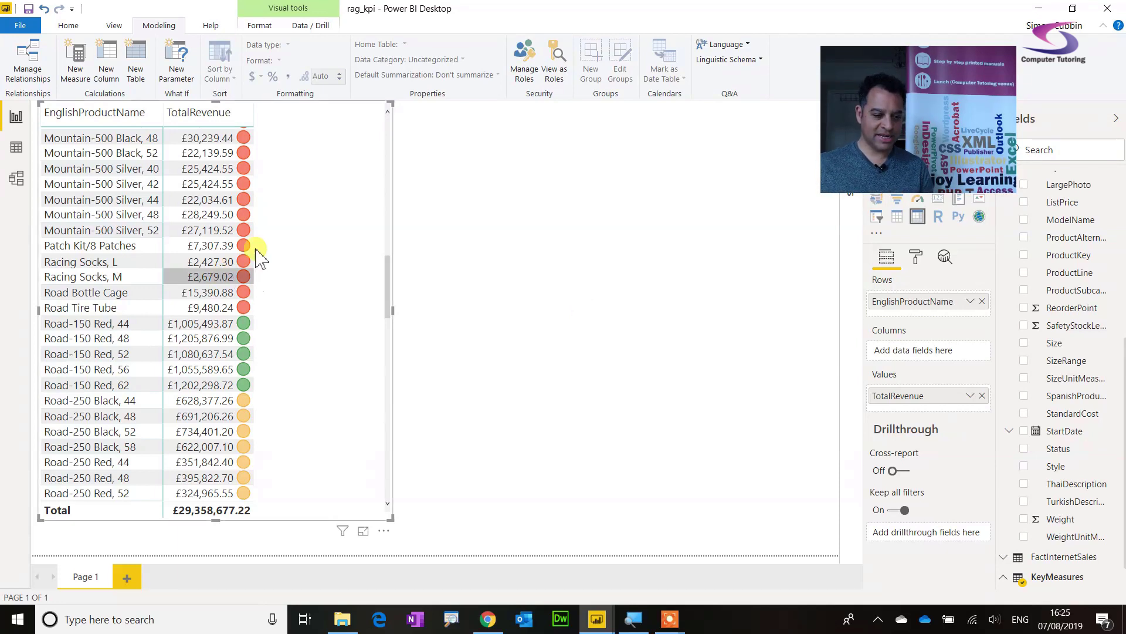
Step: Show the Conditional formatting submenu for TotalRevenue in the Values well
scroll(296, 271, down, 7)
scroll(296, 271, down, 6)
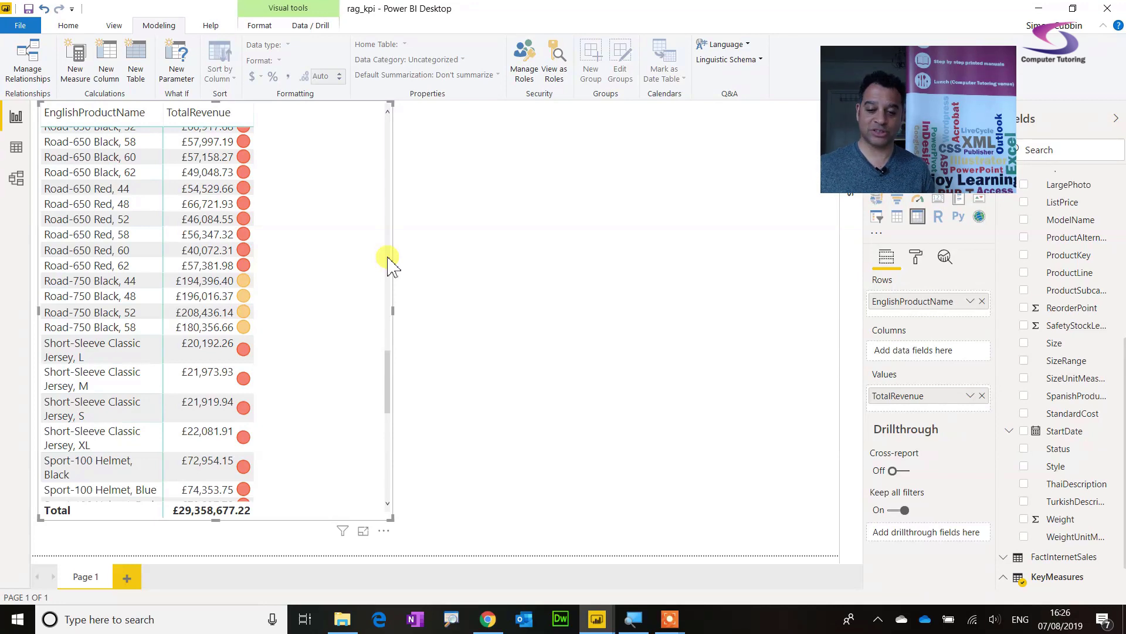
click(972, 396)
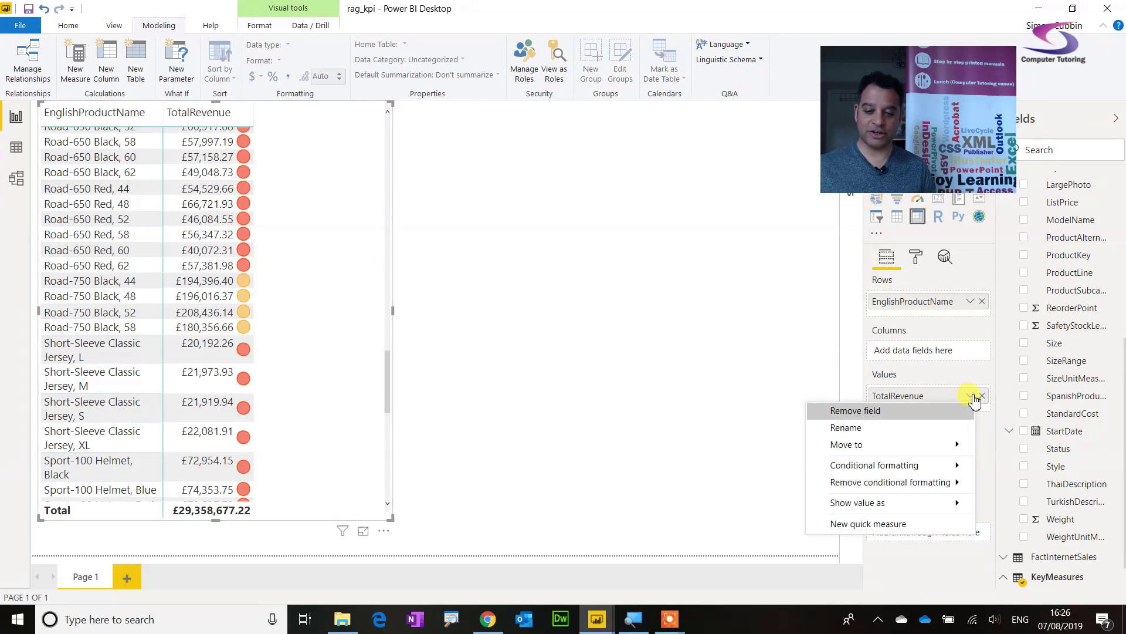
mouse_move(937, 467)
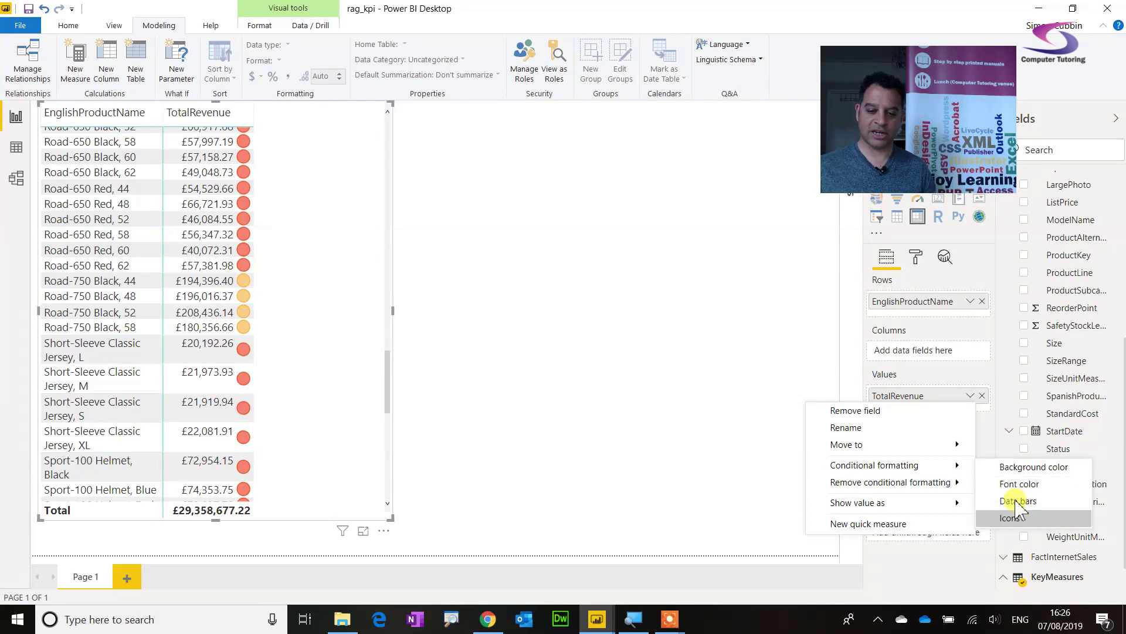
Step: Open Background color conditional formatting for TotalRevenue
click(1024, 467)
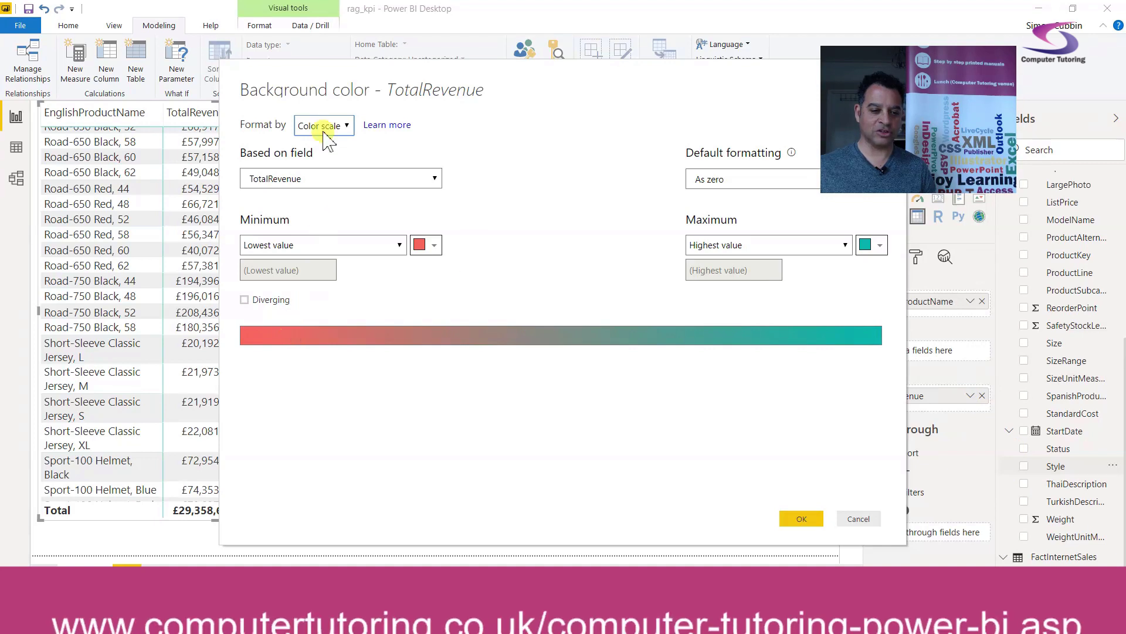